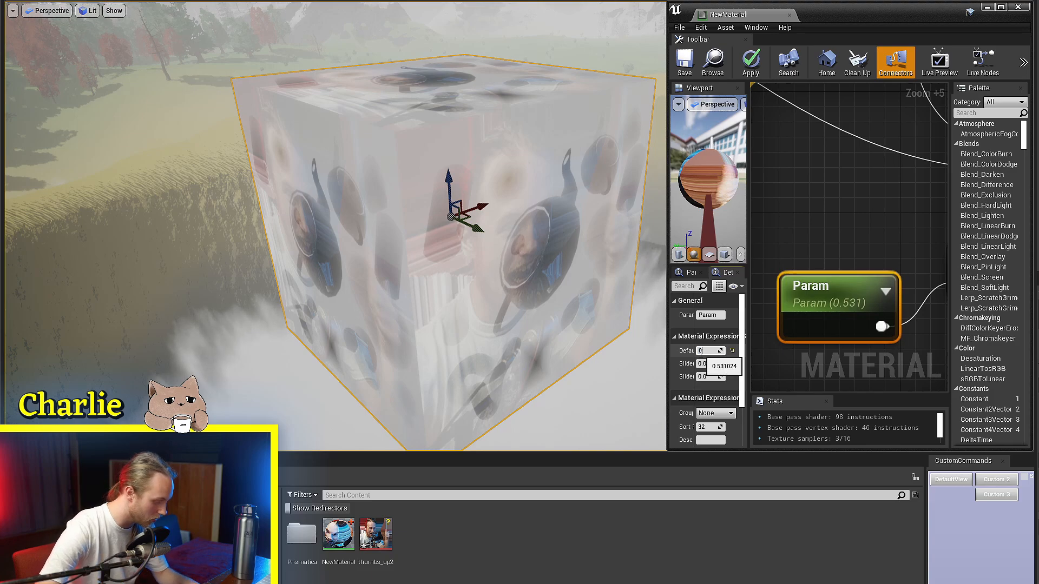
Step: Set Param's default value to 0.5 and then raise it to 1.742, viewing the blend on the cube each time
{"action": "key", "text": "Return"}
{"action": "right_click_drag", "start_coordinate": [478, 269], "coordinate": [530, 260]}
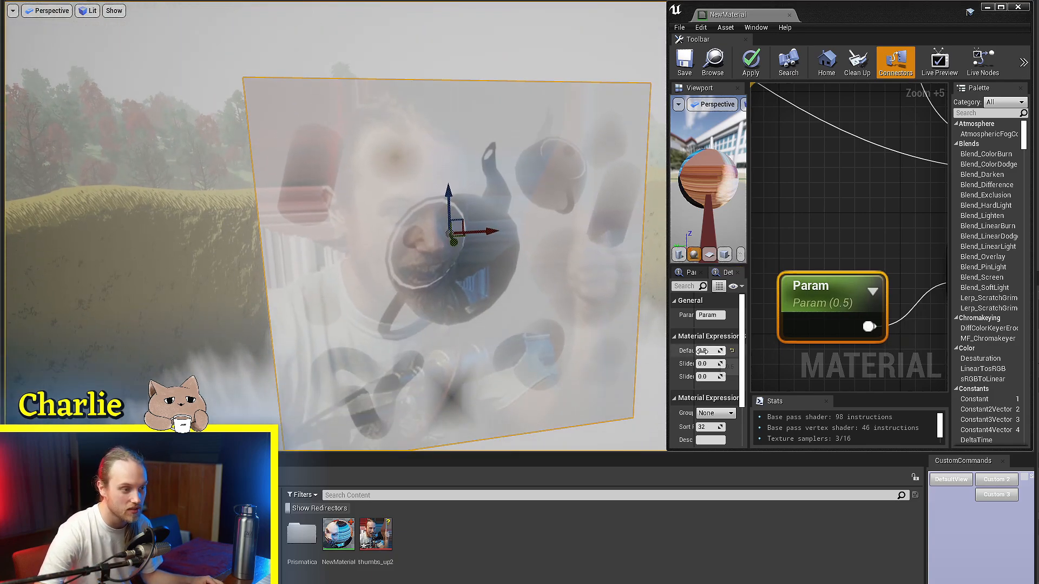
{"action": "left_click_drag", "start_coordinate": [702, 350], "coordinate": [736, 351]}
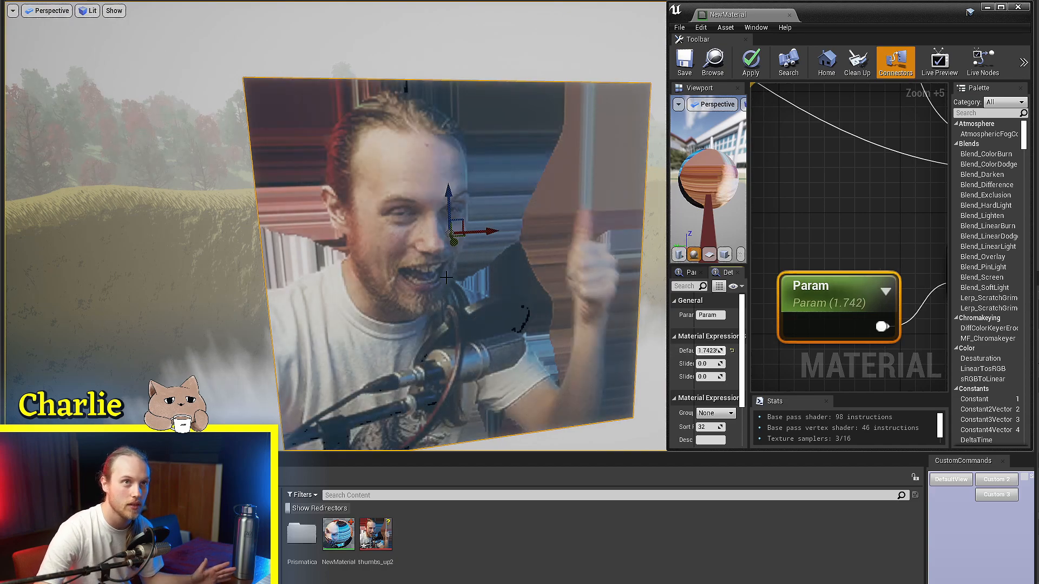
{"action": "right_click_drag", "start_coordinate": [446, 277], "coordinate": [481, 275]}
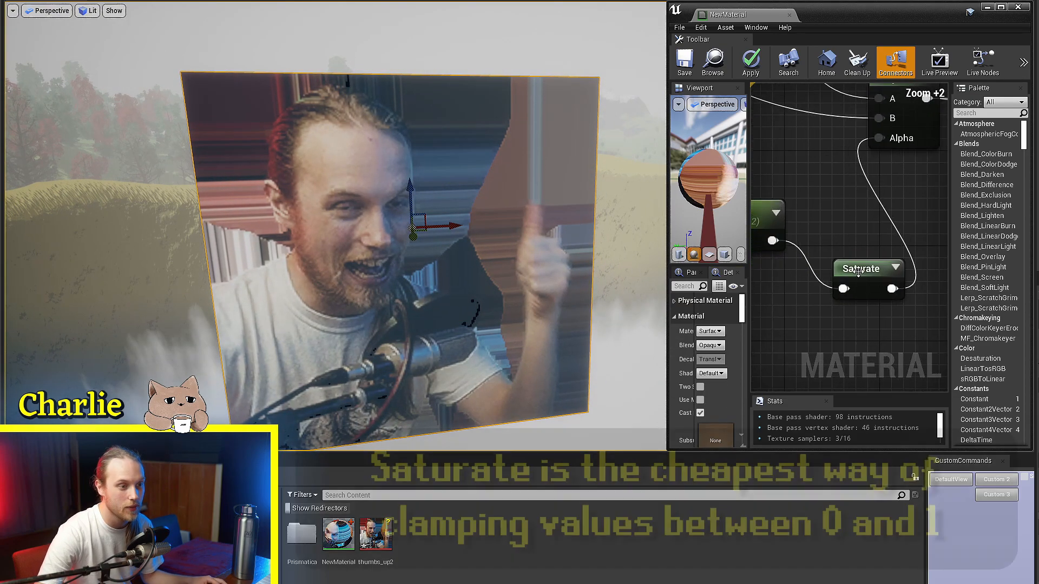
Step: Bypass the Saturate node by connecting the Param output directly to the Lerp's Alpha input
{"action": "left_click_drag", "start_coordinate": [858, 272], "coordinate": [834, 260]}
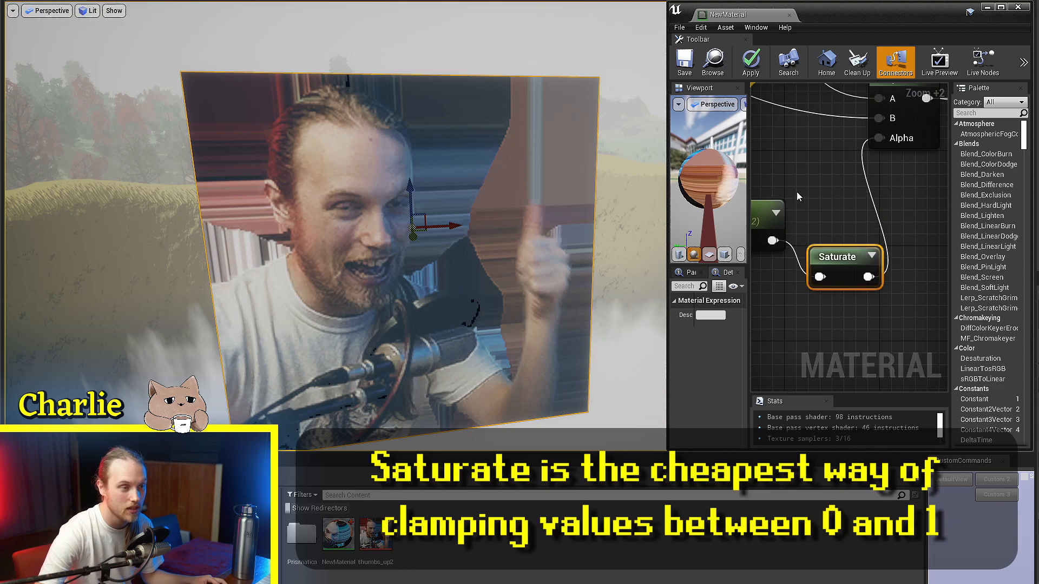
{"action": "right_click_drag", "start_coordinate": [797, 192], "coordinate": [871, 222]}
{"action": "left_click", "coordinate": [849, 242]}
{"action": "left_click_drag", "start_coordinate": [846, 270], "coordinate": [872, 168]}
{"action": "right_click_drag", "start_coordinate": [871, 168], "coordinate": [882, 204]}
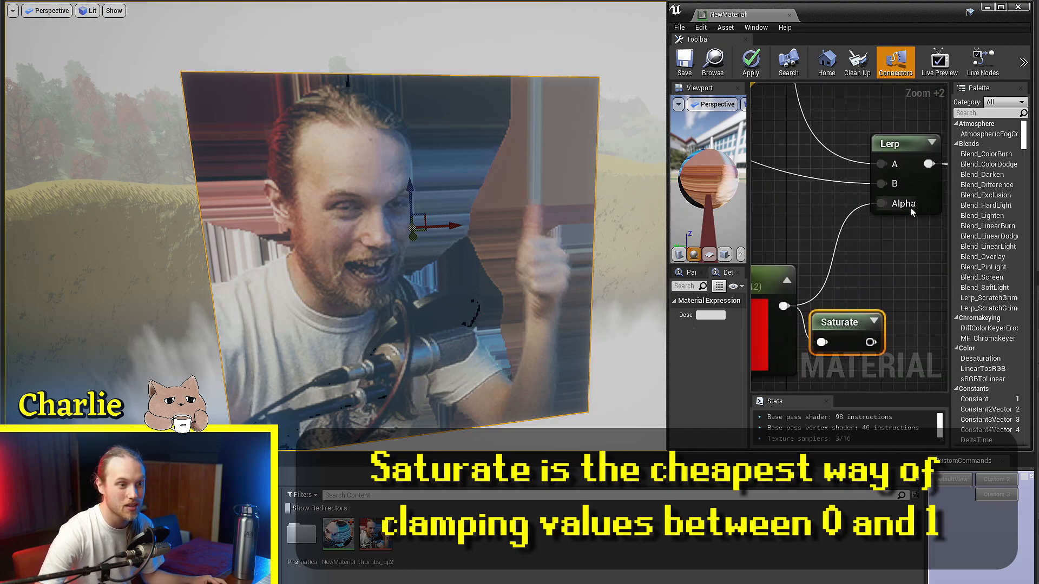
Step: Save the material and increase Param's default value further to test the unclamped Alpha
{"action": "left_click", "coordinate": [688, 61]}
{"action": "right_click_drag", "start_coordinate": [801, 240], "coordinate": [846, 222]}
{"action": "left_click_drag", "start_coordinate": [708, 351], "coordinate": [774, 350]}
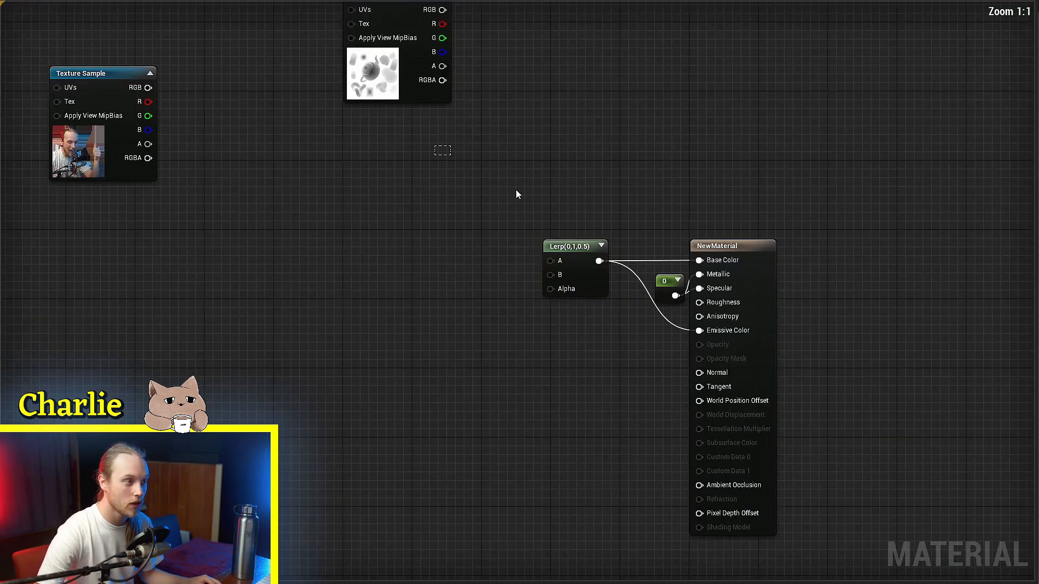
Step: Clear the Lerp's inputs and move both Texture Sample nodes away so the Lerp stands alone before the material node
{"action": "left_click_drag", "start_coordinate": [464, 13], "coordinate": [163, 92]}
{"action": "right_click_drag", "start_coordinate": [83, 159], "coordinate": [112, 158]}
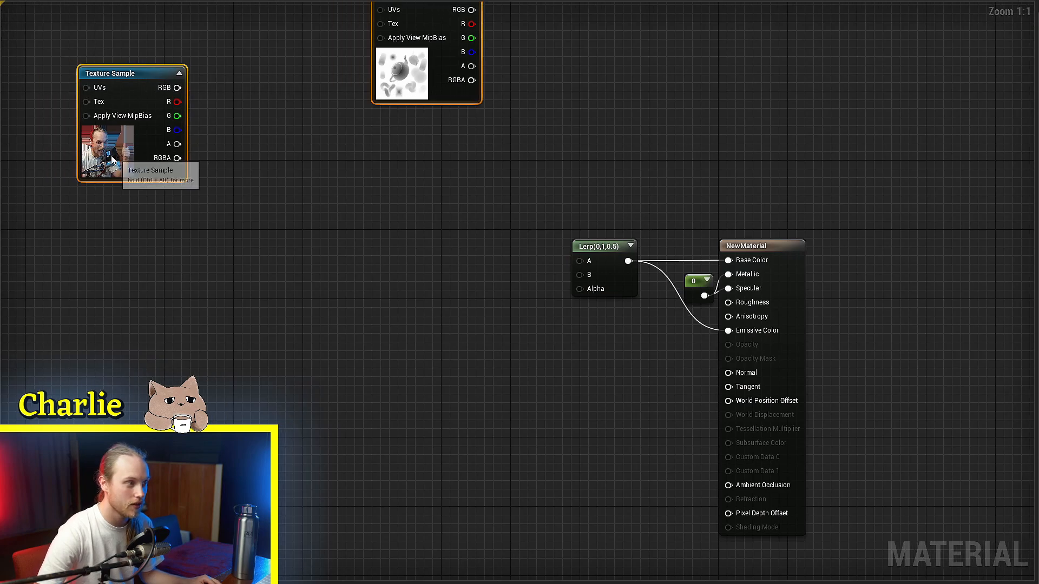
{"action": "left_click_drag", "start_coordinate": [112, 161], "coordinate": [59, 108]}
{"action": "right_click_drag", "start_coordinate": [399, 267], "coordinate": [238, 326]}
{"action": "scroll", "coordinate": [247, 309], "scroll_direction": "up", "scroll_amount": 2, "text": "ctrl"}
{"action": "left_click_drag", "start_coordinate": [504, 294], "coordinate": [439, 292]}
{"action": "right_click_drag", "start_coordinate": [381, 293], "coordinate": [543, 273]}
{"action": "scroll", "coordinate": [543, 272], "scroll_direction": "up", "scroll_amount": 5, "text": "ctrl"}
{"action": "left_click", "coordinate": [543, 272]}
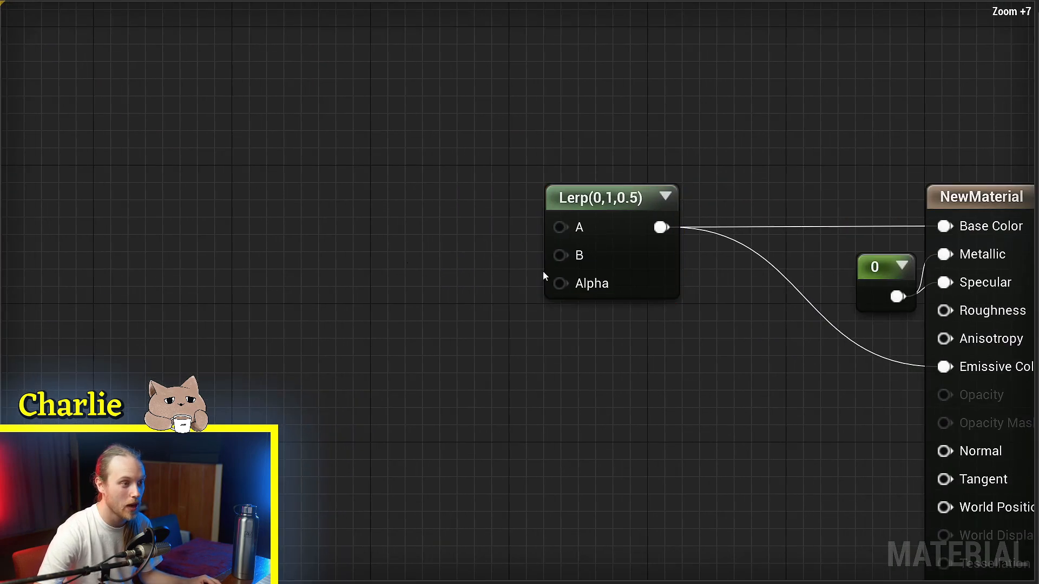
{"action": "mouse_move", "coordinate": [643, 269]}
{"action": "left_mouse_down"}
{"action": "mouse_move", "coordinate": [607, 272]}
{"action": "mouse_move", "coordinate": [642, 270]}
{"action": "left_mouse_up"}
{"action": "left_click", "coordinate": [453, 264]}
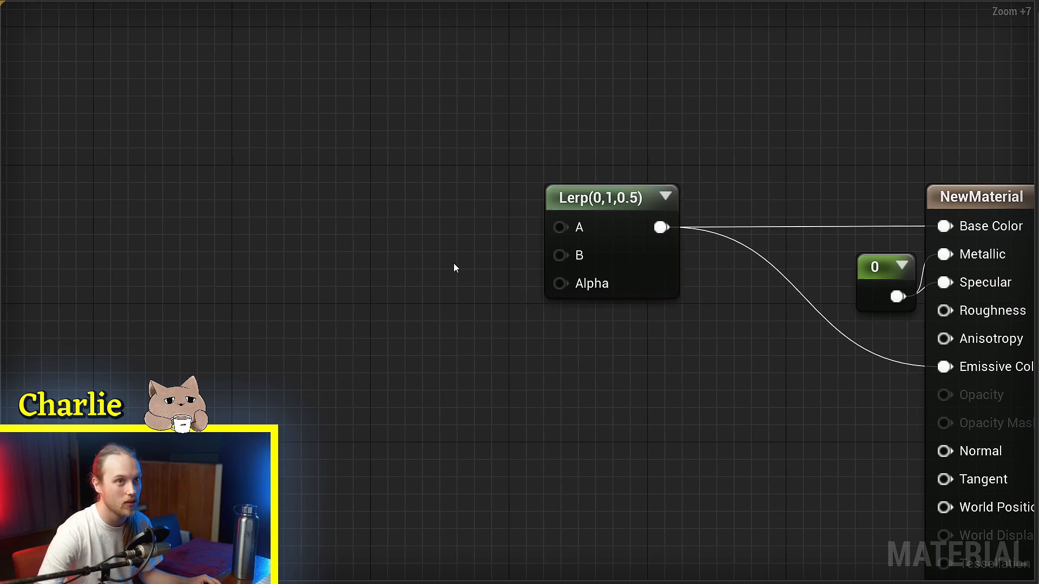
{"action": "left_click", "coordinate": [611, 272]}
{"action": "left_click", "coordinate": [498, 237]}
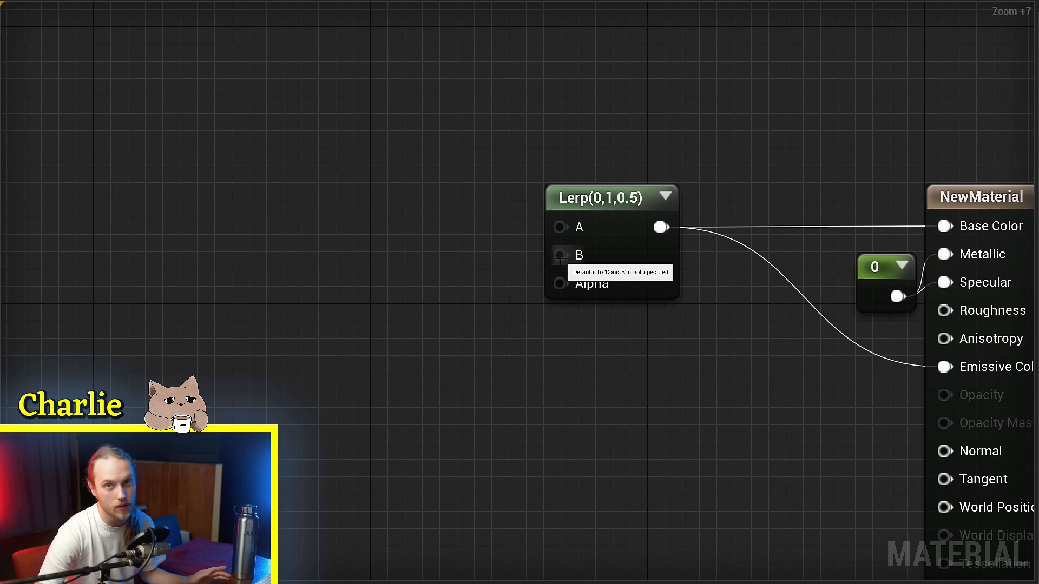
Step: Try two scalar parameters as the Lerp's A and B inputs, and delete both
{"action": "left_click", "coordinate": [325, 162]}
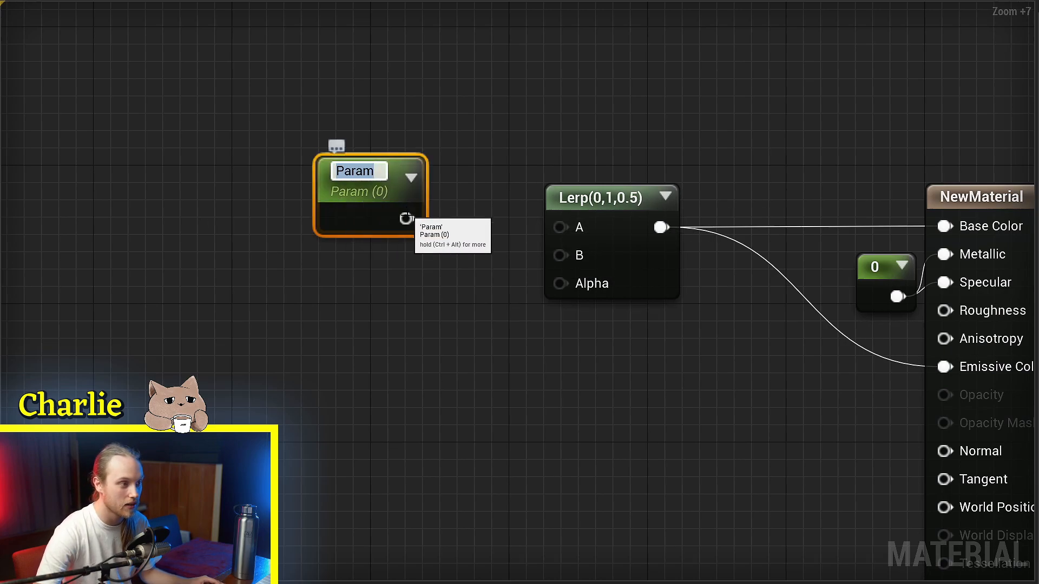
{"action": "left_click_drag", "start_coordinate": [406, 217], "coordinate": [559, 227]}
{"action": "left_click", "coordinate": [287, 281]}
{"action": "left_click_drag", "start_coordinate": [383, 344], "coordinate": [560, 255]}
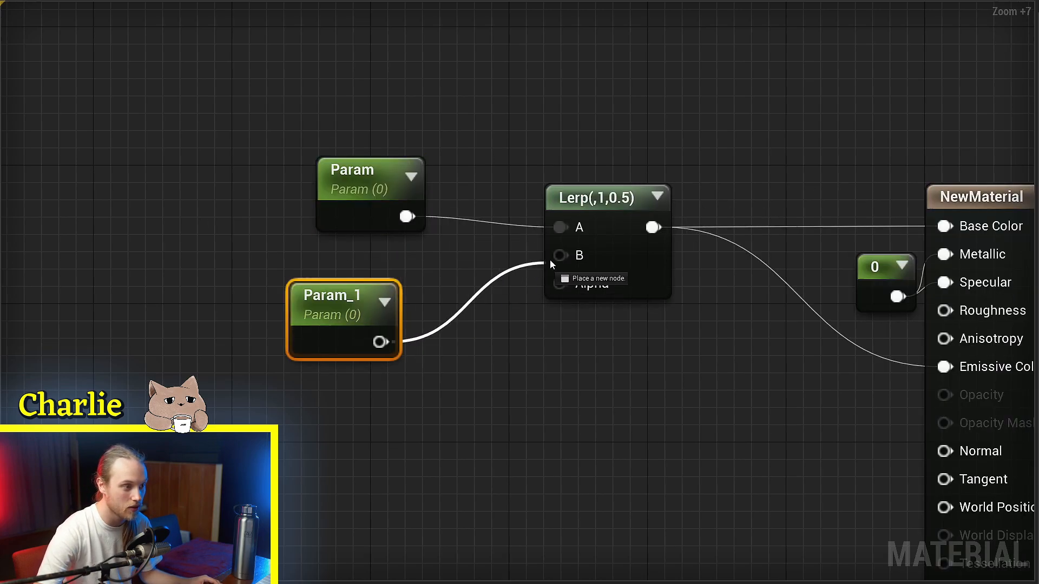
{"action": "left_click_drag", "start_coordinate": [475, 134], "coordinate": [303, 292]}
{"action": "key", "text": "Delete"}
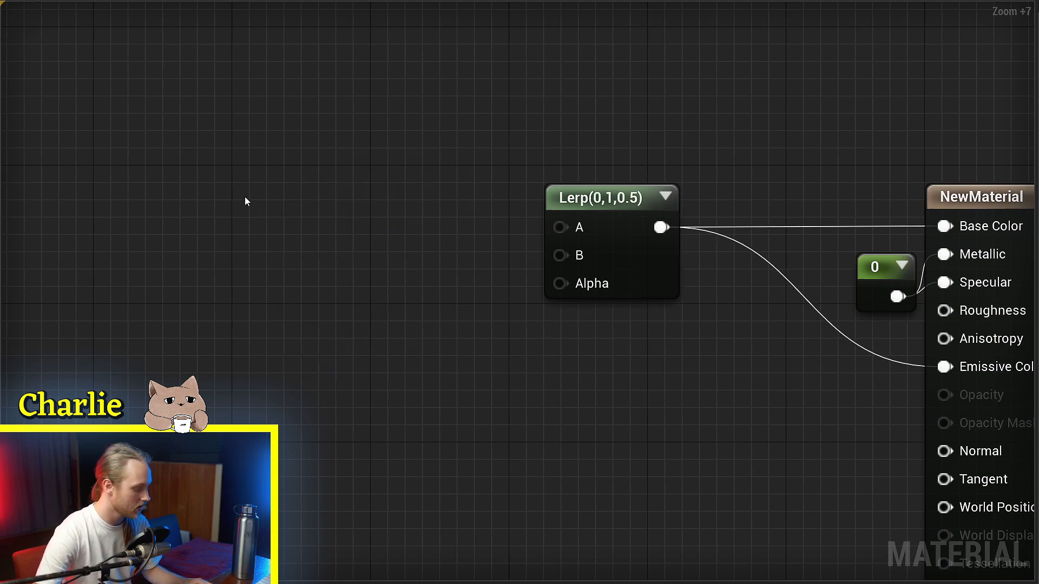
Step: Try constant vector nodes, including a three-component 0,0,0 constant, as the Lerp's A input
{"action": "left_click", "coordinate": [245, 160]}
{"action": "left_click_drag", "start_coordinate": [287, 171], "coordinate": [560, 227]}
{"action": "key", "text": "Delete"}
{"action": "left_click", "coordinate": [364, 146]}
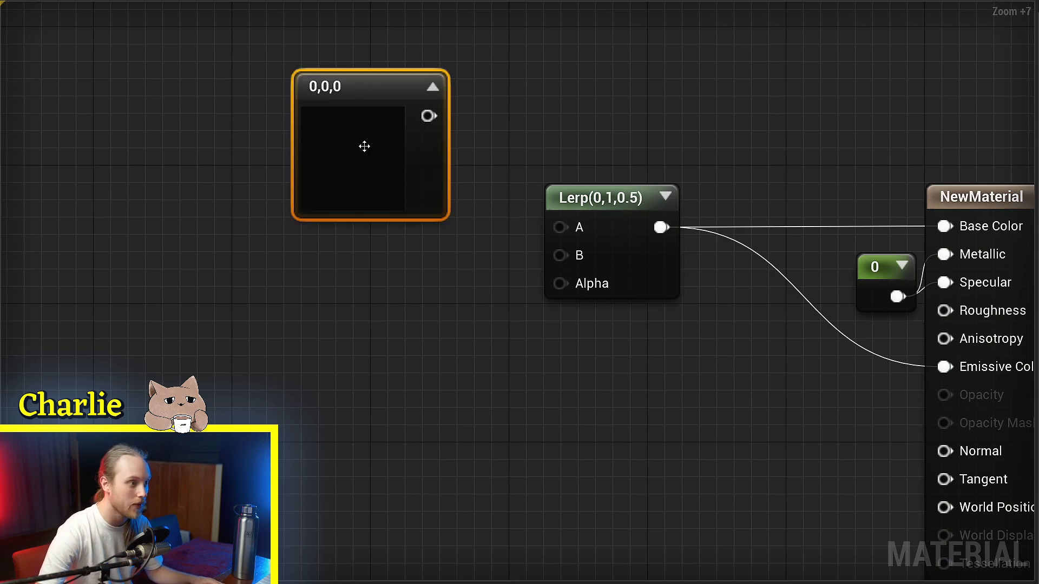
{"action": "left_click_drag", "start_coordinate": [428, 116], "coordinate": [566, 228]}
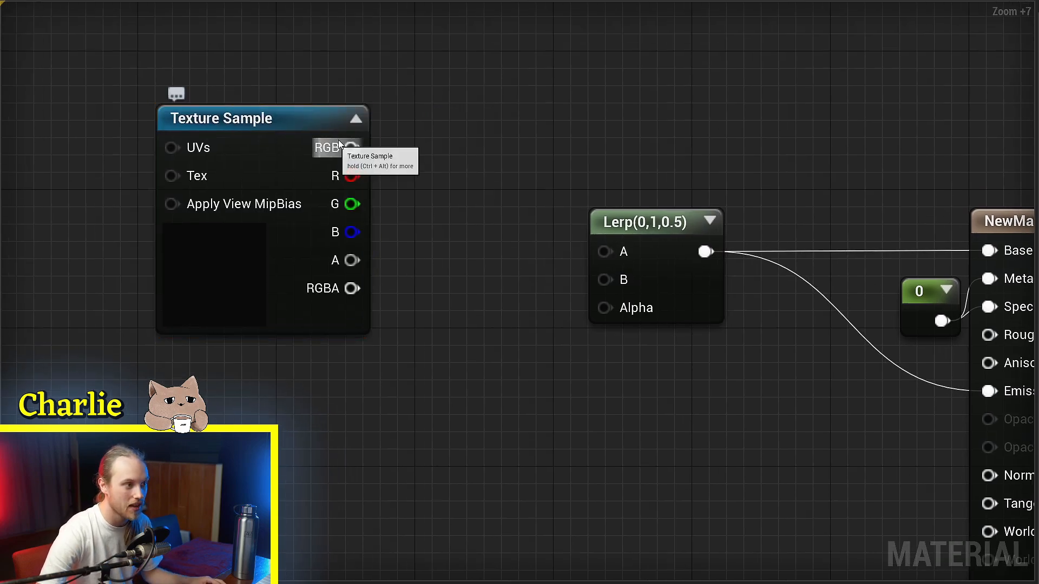
Step: Try a Texture Sample's RGBA output as the Lerp's A input
{"action": "left_click_drag", "start_coordinate": [352, 148], "coordinate": [448, 238]}
{"action": "left_click", "coordinate": [408, 301]}
{"action": "left_click_drag", "start_coordinate": [352, 288], "coordinate": [605, 251]}
{"action": "left_click_drag", "start_coordinate": [338, 317], "coordinate": [298, 222]}
{"action": "right_click_drag", "start_coordinate": [258, 209], "coordinate": [297, 234]}
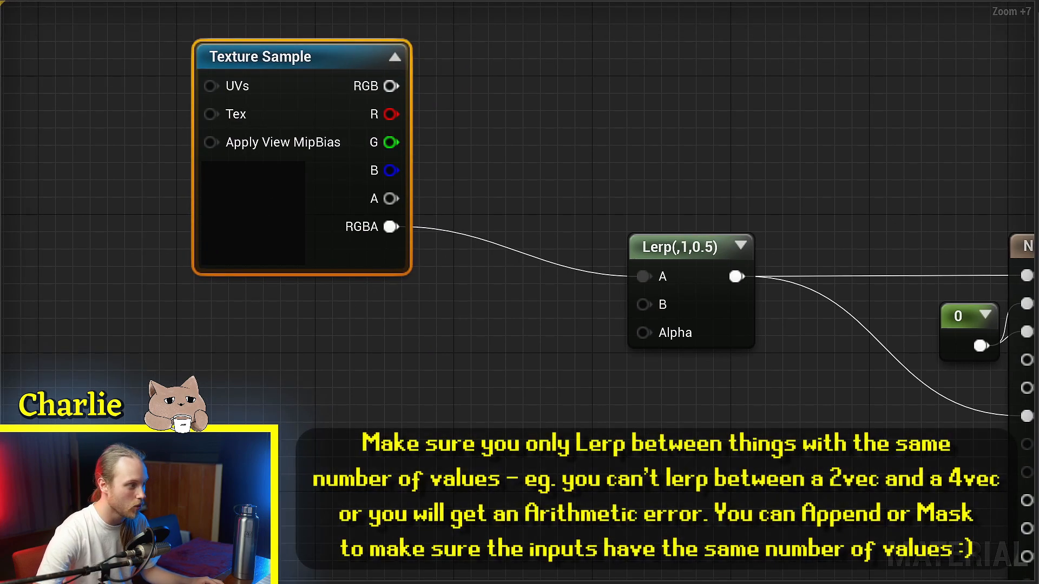
{"action": "right_click_drag", "start_coordinate": [283, 386], "coordinate": [291, 384]}
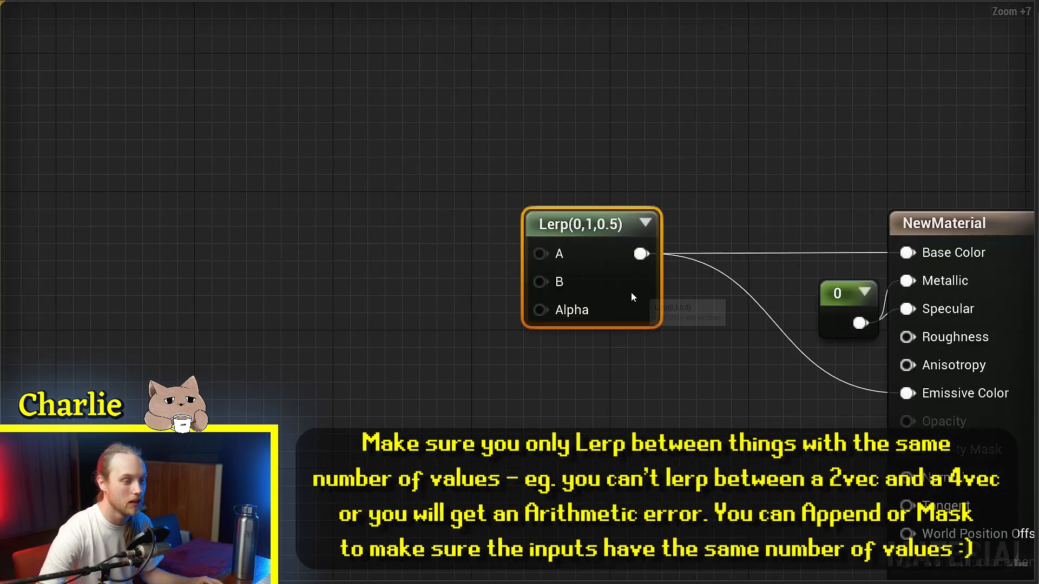
{"action": "left_click_drag", "start_coordinate": [630, 292], "coordinate": [671, 277]}
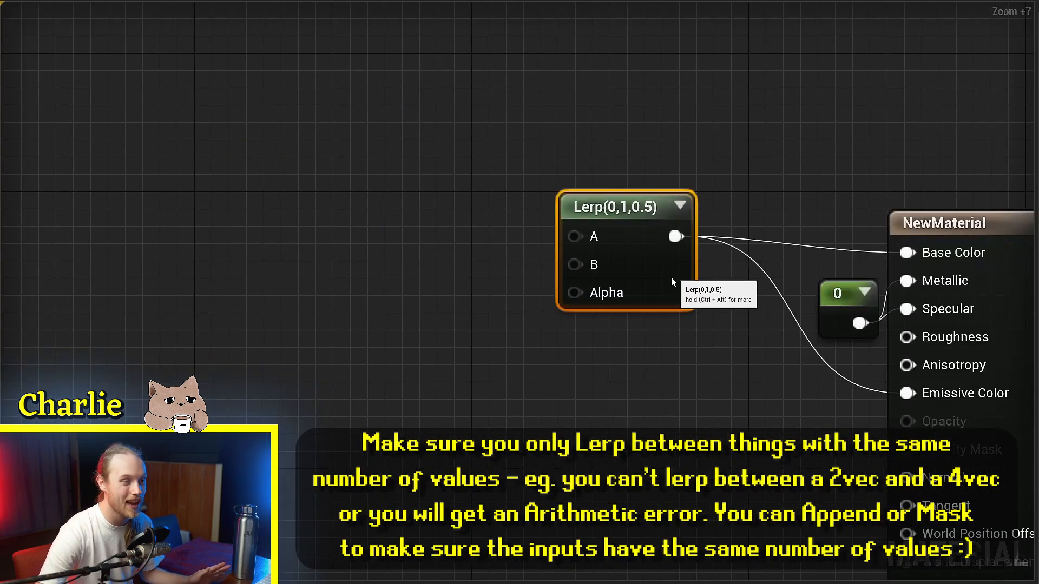
{"action": "right_click_drag", "start_coordinate": [665, 283], "coordinate": [596, 293]}
{"action": "left_click_drag", "start_coordinate": [556, 295], "coordinate": [540, 297]}
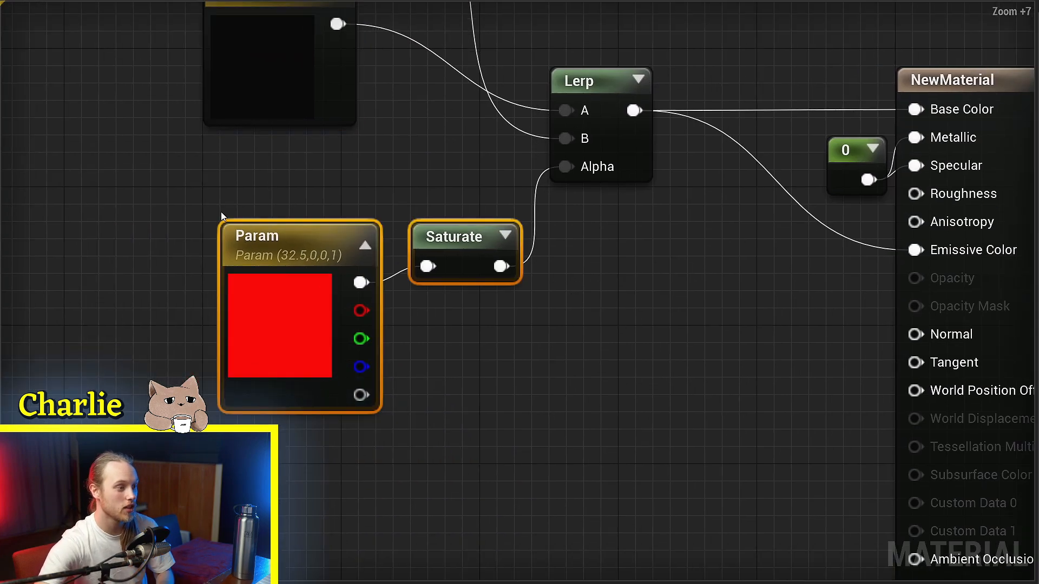
Step: Replace the red vector parameter with a new scalar parameter and connect it to the Saturate node's input
{"action": "left_click_drag", "start_coordinate": [318, 174], "coordinate": [206, 302]}
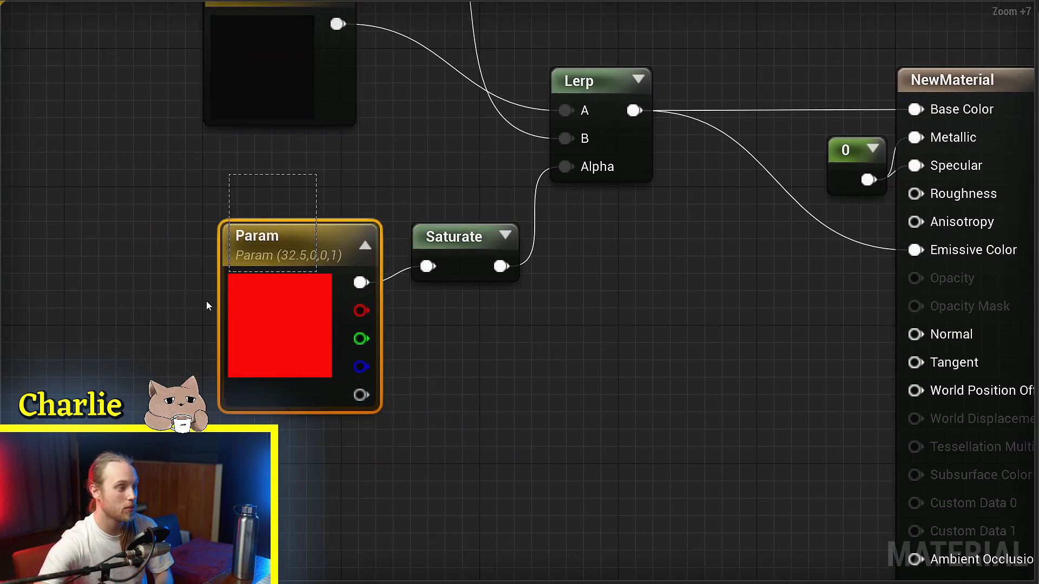
{"action": "key", "text": "Delete"}
{"action": "key", "text": "s"}
{"action": "left_click", "coordinate": [200, 268]}
{"action": "right_click_drag", "start_coordinate": [200, 268], "coordinate": [252, 294]}
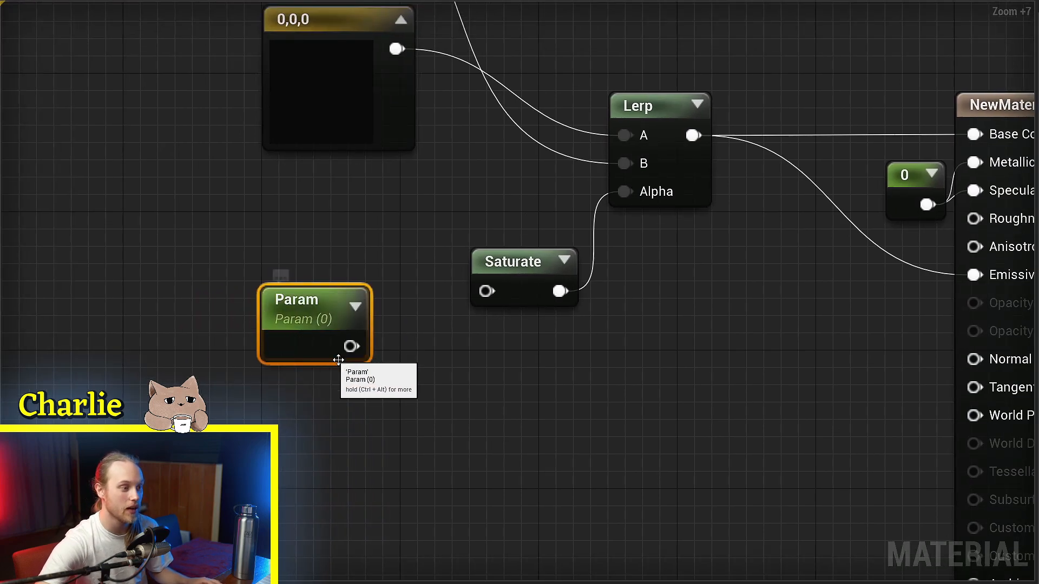
{"action": "left_click_drag", "start_coordinate": [346, 346], "coordinate": [481, 291]}
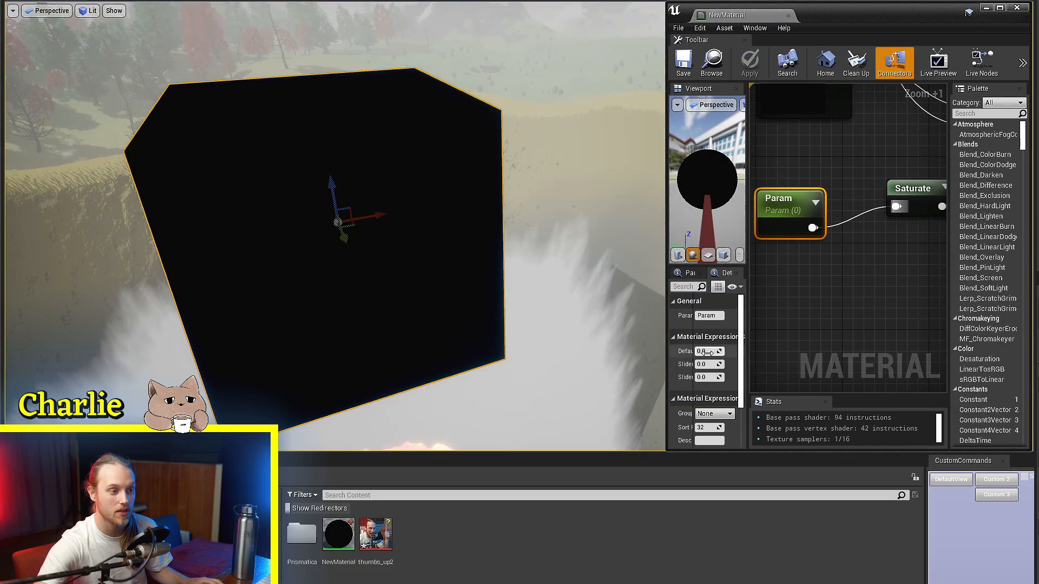
Step: Raise the scalar Param's default value to about 1.3 to drive the Lerp from black to white
{"action": "left_click_drag", "start_coordinate": [706, 351], "coordinate": [730, 352]}
{"action": "scroll", "coordinate": [859, 263], "scroll_direction": "down", "scroll_amount": 2}
{"action": "right_click_drag", "start_coordinate": [859, 263], "coordinate": [846, 288]}
{"action": "left_click_drag", "start_coordinate": [813, 297], "coordinate": [915, 234]}
{"action": "left_click", "coordinate": [917, 234]}
{"action": "right_click_drag", "start_coordinate": [889, 288], "coordinate": [935, 205]}
{"action": "scroll", "coordinate": [828, 247], "scroll_direction": "down", "scroll_amount": 1}
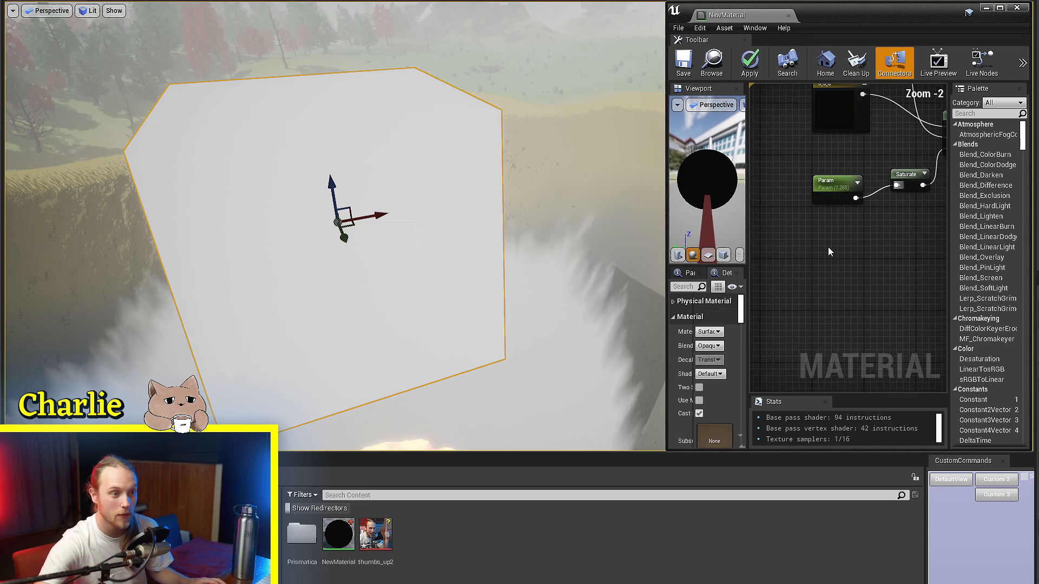
Step: Add a Texture Sample node below the Param node
{"action": "right_click", "coordinate": [828, 247]}
{"action": "type", "text": "ti"}
{"action": "key", "text": "Return"}
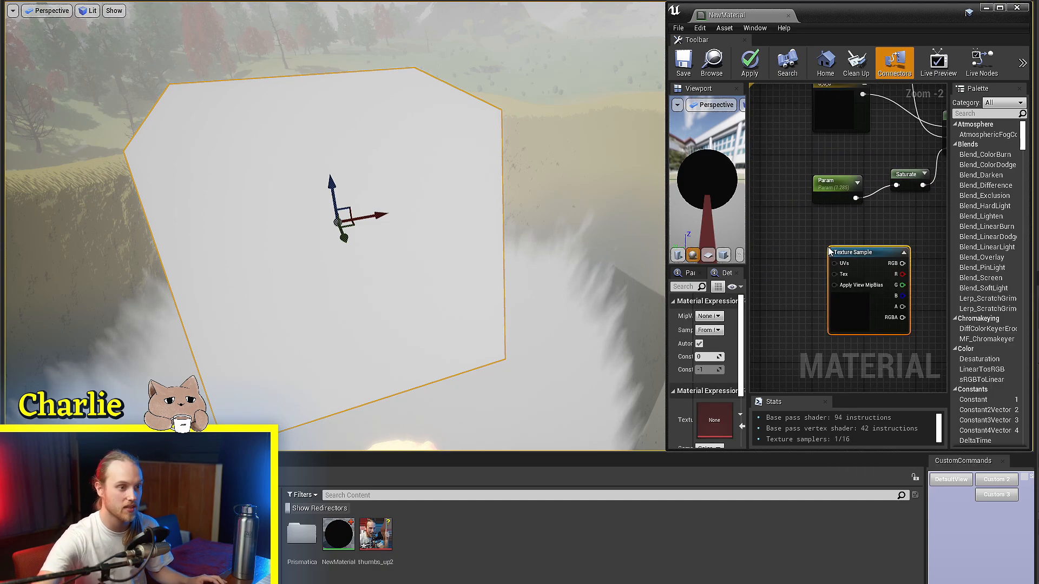
Step: Change the white 1,1,1 constant's colour to a pinkish red of 1, 0, 0.119
{"action": "scroll", "coordinate": [879, 178], "scroll_direction": "up", "scroll_amount": 4, "text": "ctrl"}
{"action": "right_click_drag", "start_coordinate": [880, 181], "coordinate": [913, 317]}
{"action": "right_click_drag", "start_coordinate": [839, 113], "coordinate": [833, 205]}
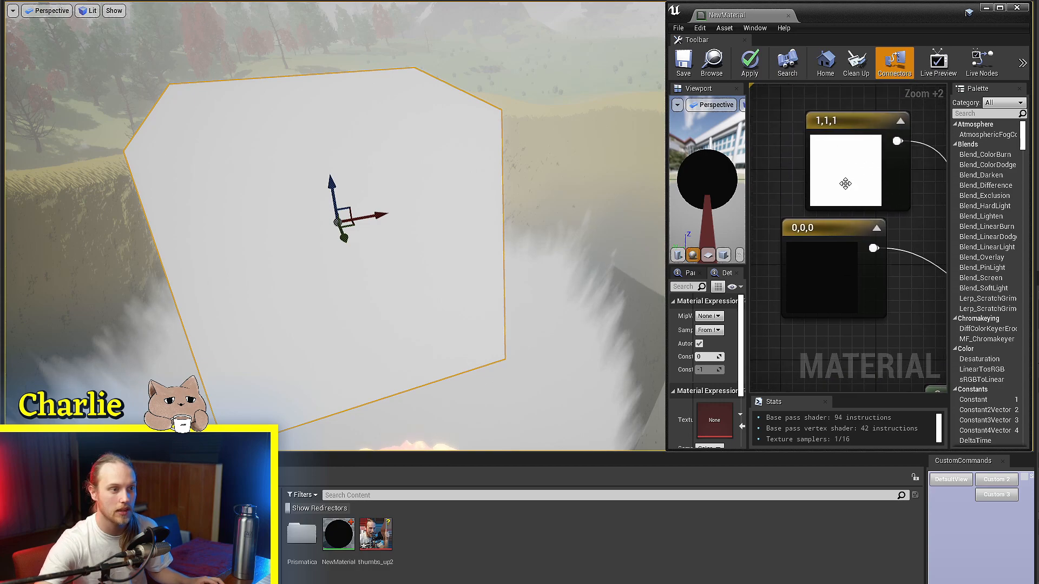
{"action": "left_click", "coordinate": [844, 183]}
{"action": "left_click", "coordinate": [710, 316]}
{"action": "left_click_drag", "start_coordinate": [772, 398], "coordinate": [868, 369]}
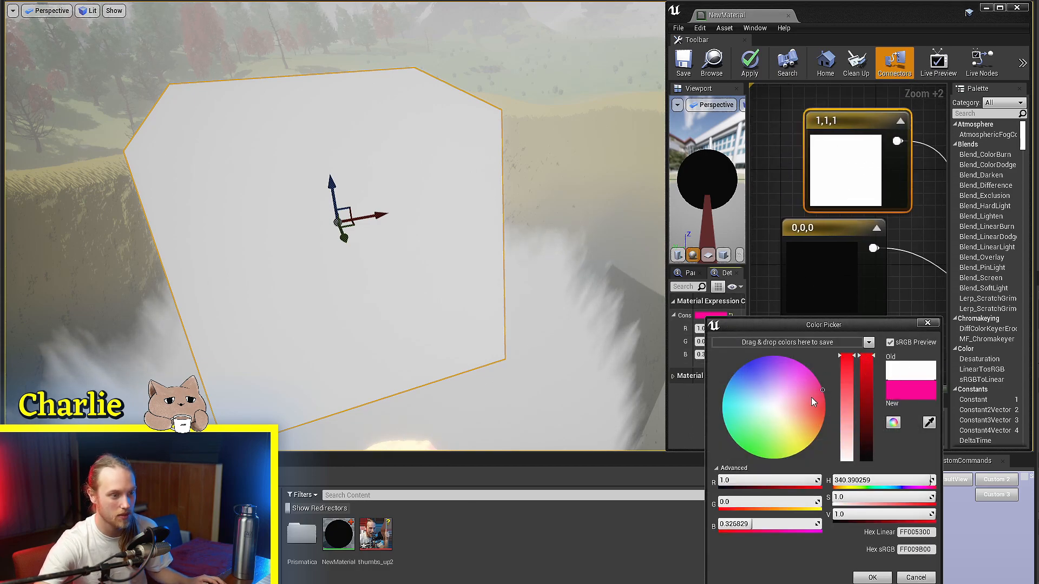
{"action": "left_click_drag", "start_coordinate": [811, 400], "coordinate": [832, 400]}
{"action": "left_click", "coordinate": [872, 577]}
Step: Change the black 0,0,0 constant's colour to a teal of 0, 0.417, 0.531
{"action": "left_click", "coordinate": [838, 249]}
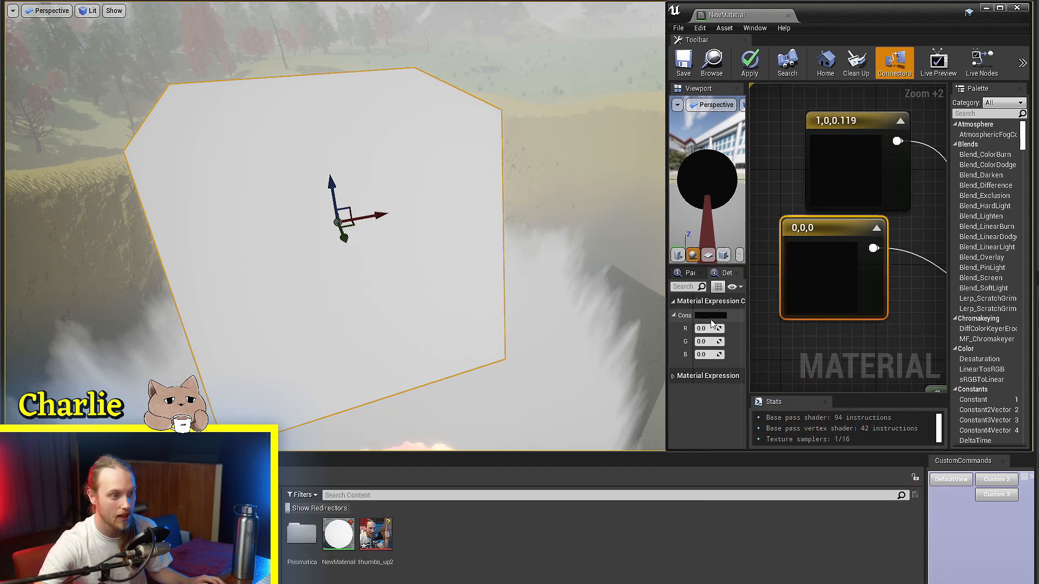
{"action": "left_click", "coordinate": [710, 316]}
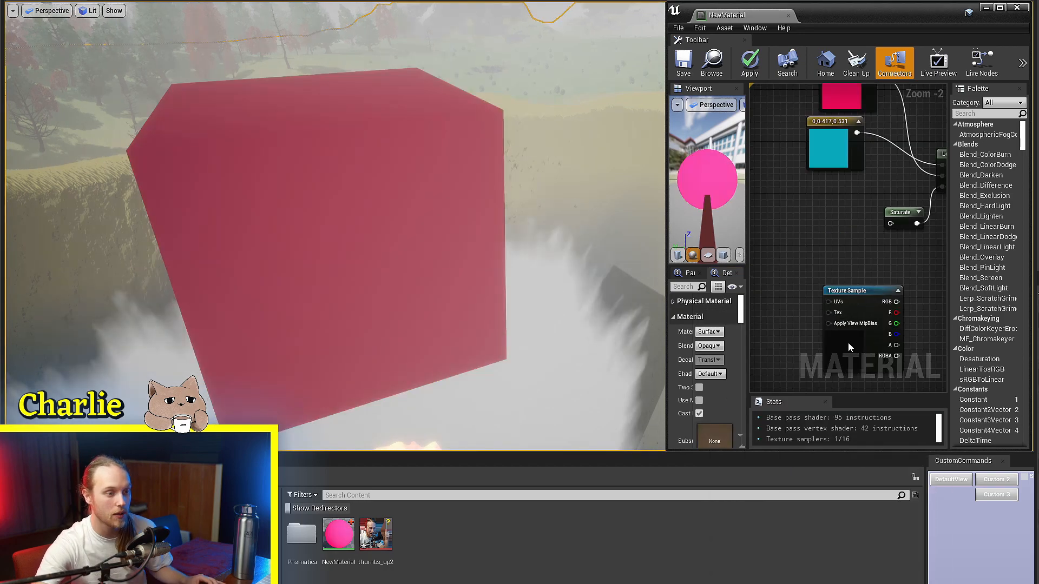
{"action": "left_click", "coordinate": [848, 342]}
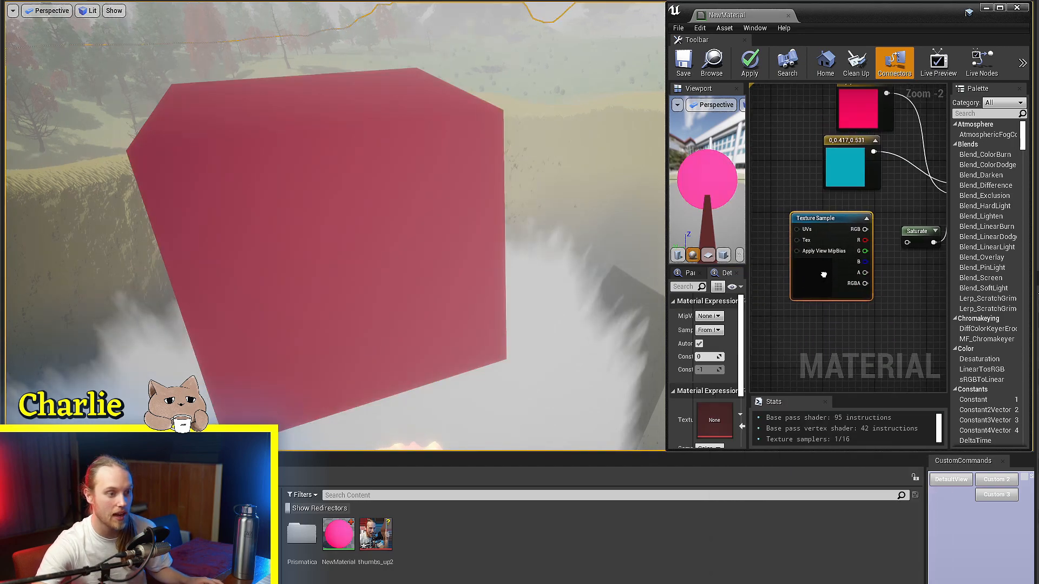
Step: Assign the PackedClouds texture to the Texture Sample node
{"action": "scroll", "coordinate": [758, 233], "scroll_direction": "up", "scroll_amount": 3}
{"action": "scroll", "coordinate": [727, 417], "scroll_direction": "down", "scroll_amount": 3}
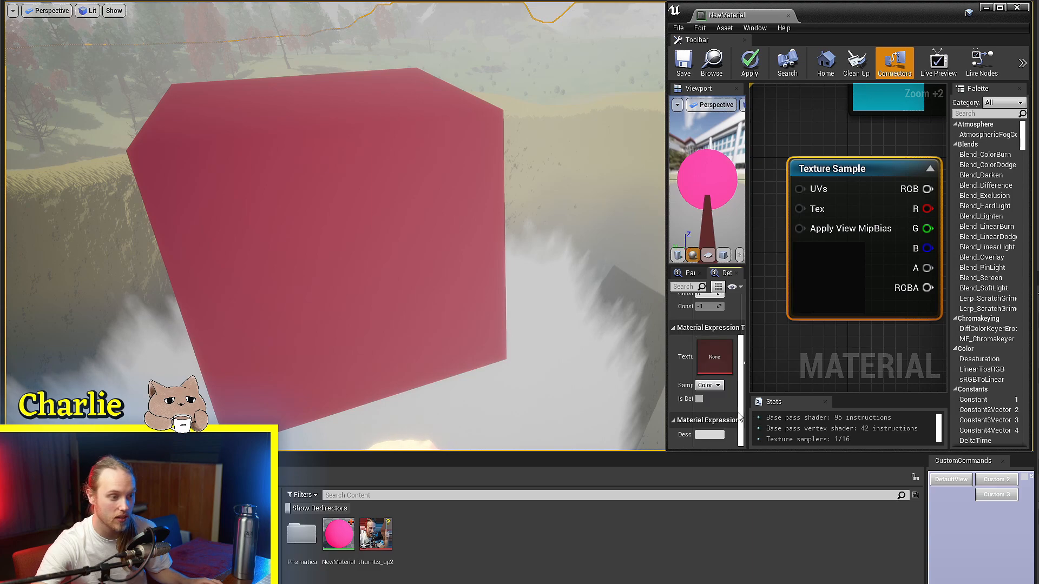
{"action": "left_click", "coordinate": [729, 354]}
{"action": "type", "text": "packe"}
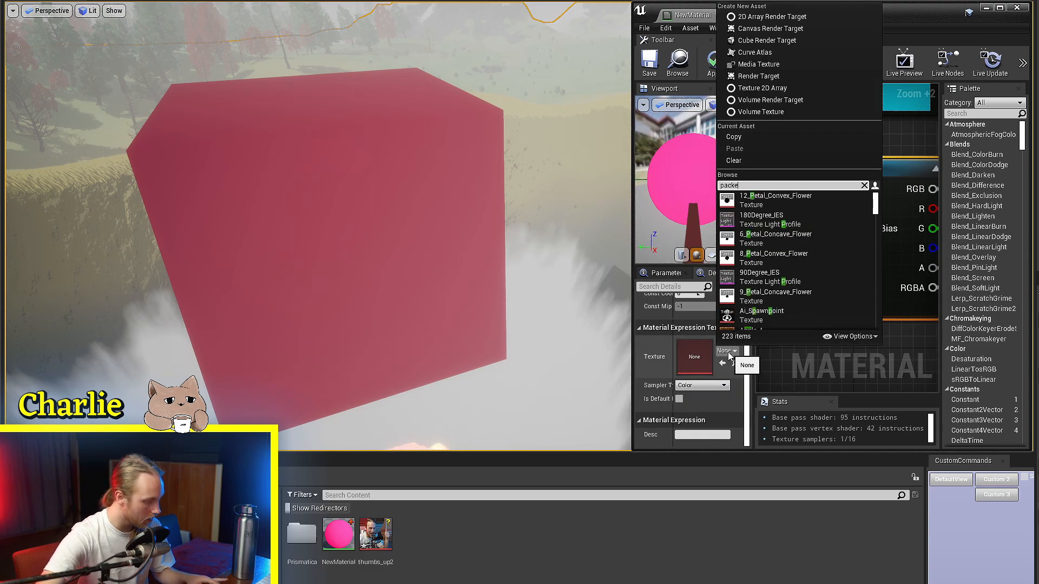
{"action": "type", "text": "d"}
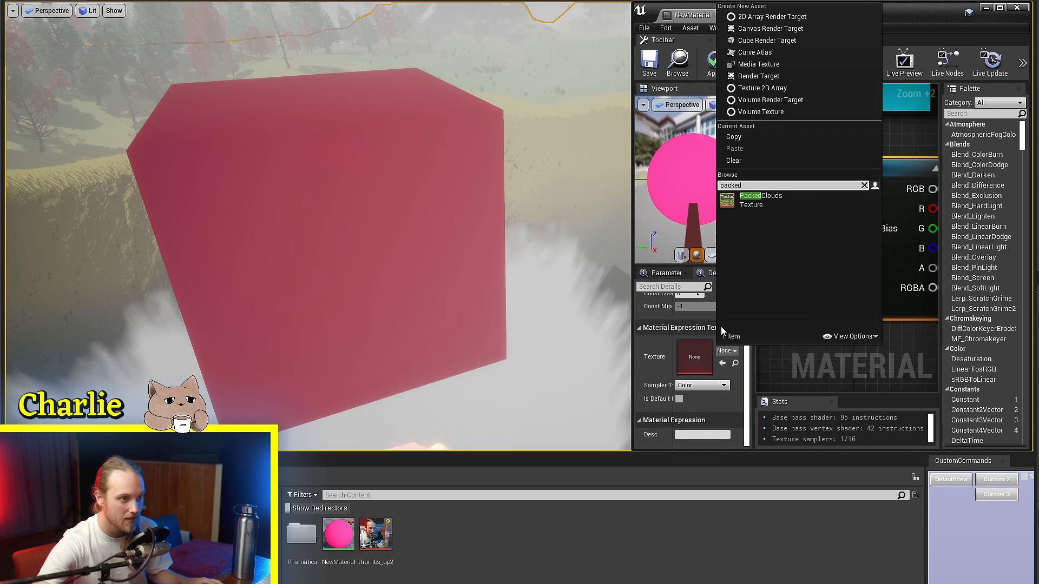
{"action": "left_click", "coordinate": [768, 200]}
Step: Connect the Texture Sample's red channel to the Saturate node's input and save the material
{"action": "scroll", "coordinate": [829, 287], "scroll_direction": "down", "scroll_amount": 3}
{"action": "left_click_drag", "start_coordinate": [843, 237], "coordinate": [889, 239]}
{"action": "left_click", "coordinate": [658, 75]}
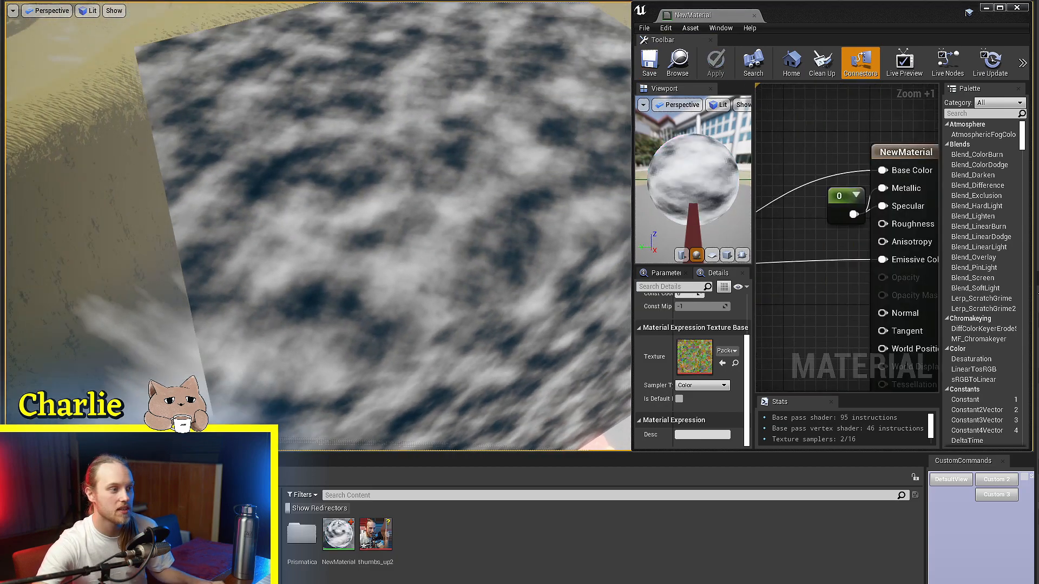
Step: Inspect the grayscale cloud mask across the surface in the level viewport
{"action": "left_click_drag", "start_coordinate": [449, 135], "coordinate": [471, 144], "text": "alt"}
{"action": "scroll", "coordinate": [468, 214], "scroll_direction": "up", "scroll_amount": 5}
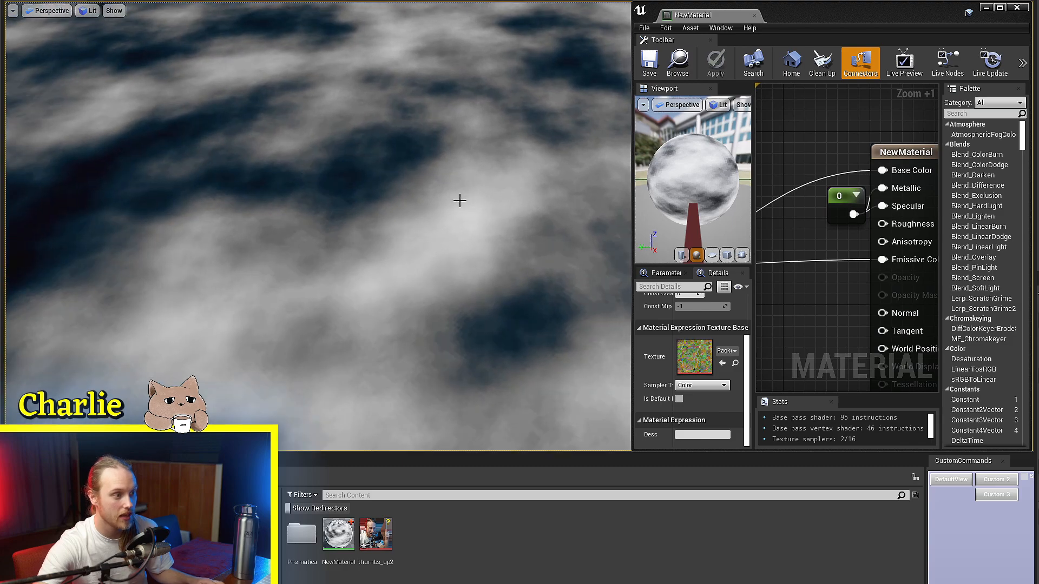
{"action": "scroll", "coordinate": [449, 238], "scroll_direction": "down", "scroll_amount": 5}
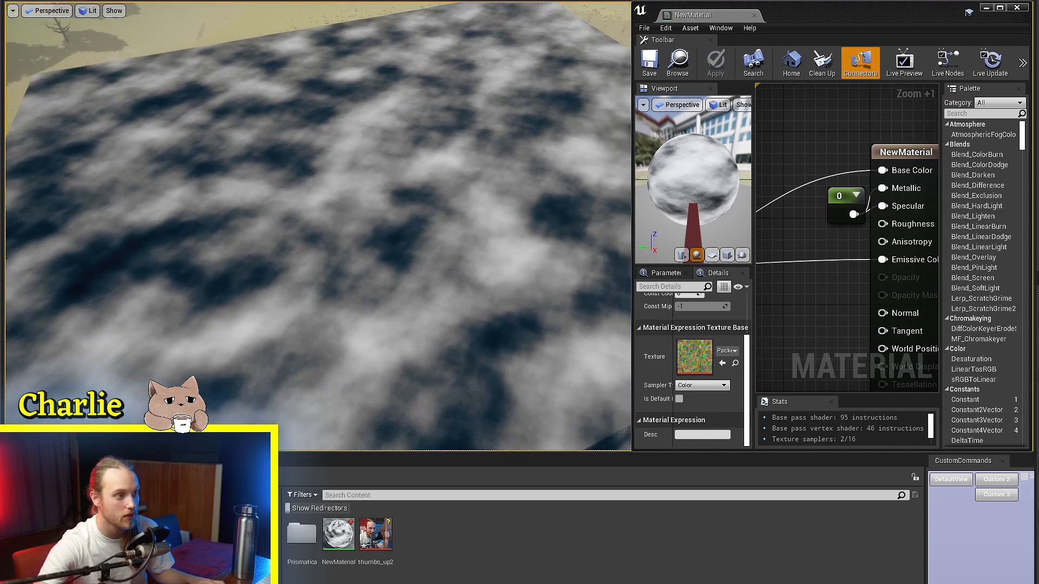
{"action": "middle_click_drag", "start_coordinate": [450, 238], "coordinate": [449, 103], "text": "alt"}
Step: Examine the Saturate link into the Lerp's Alpha and the pink and teal constants feeding A and B
{"action": "right_click_drag", "start_coordinate": [792, 291], "coordinate": [837, 279]}
{"action": "scroll", "coordinate": [890, 251], "scroll_direction": "down", "scroll_amount": 4}
{"action": "scroll", "coordinate": [837, 279], "scroll_direction": "up", "scroll_amount": 2}
{"action": "left_click", "coordinate": [844, 222]}
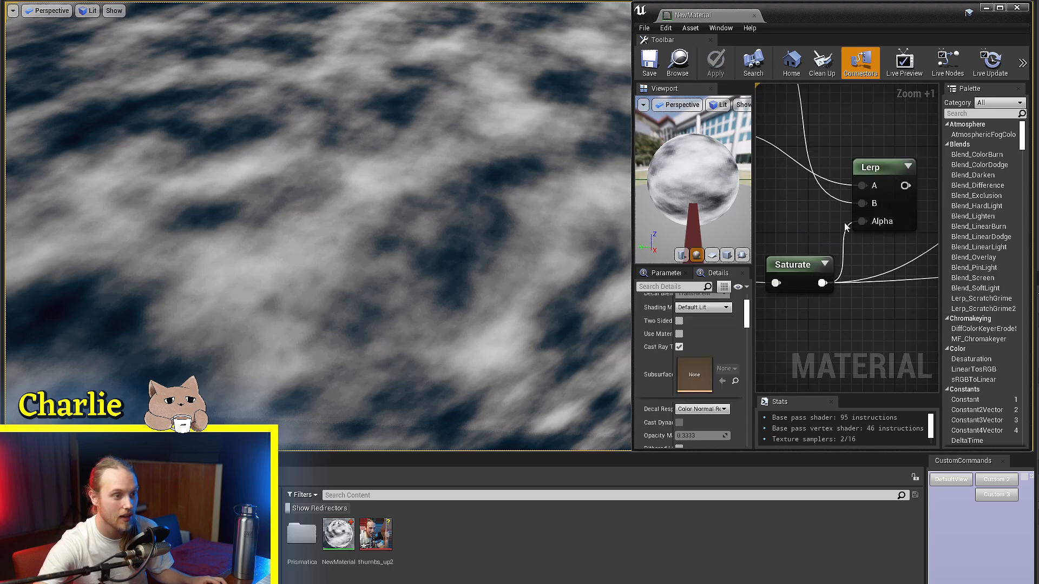
{"action": "scroll", "coordinate": [866, 236], "scroll_direction": "up", "scroll_amount": 5}
{"action": "scroll", "coordinate": [866, 236], "scroll_direction": "down", "scroll_amount": 5}
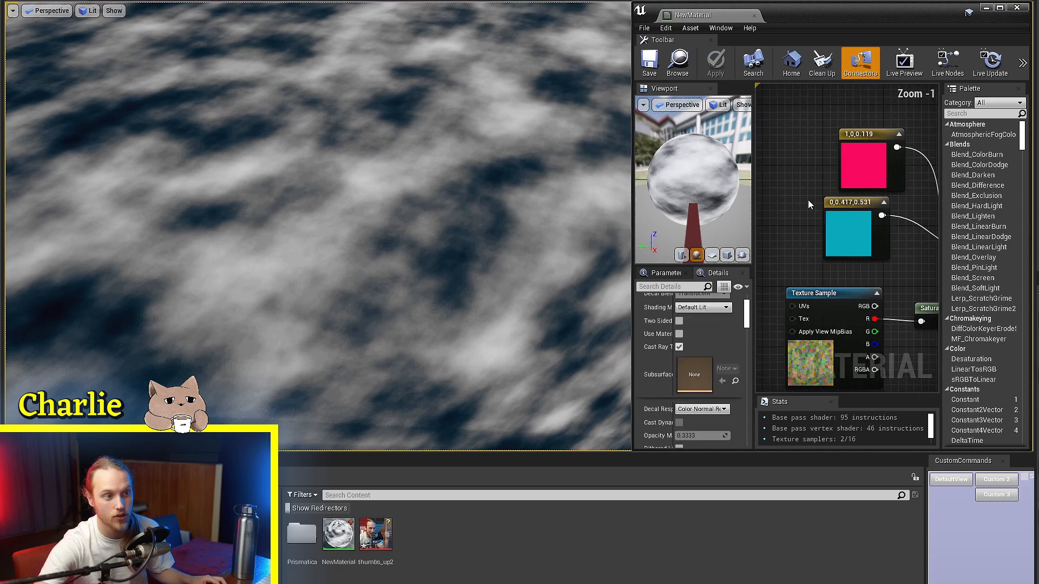
{"action": "left_click", "coordinate": [861, 162]}
{"action": "left_click", "coordinate": [850, 208]}
Step: Connect the Lerp's output to the material's Base Color input
{"action": "right_click_drag", "start_coordinate": [919, 238], "coordinate": [888, 199]}
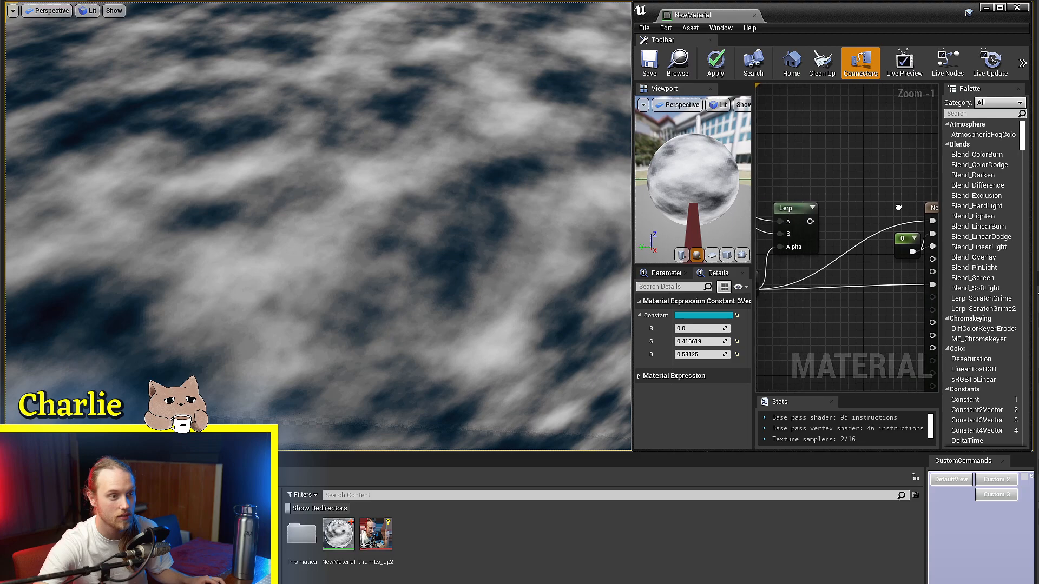
{"action": "left_click", "coordinate": [896, 207]}
{"action": "left_click_drag", "start_coordinate": [806, 223], "coordinate": [928, 222]}
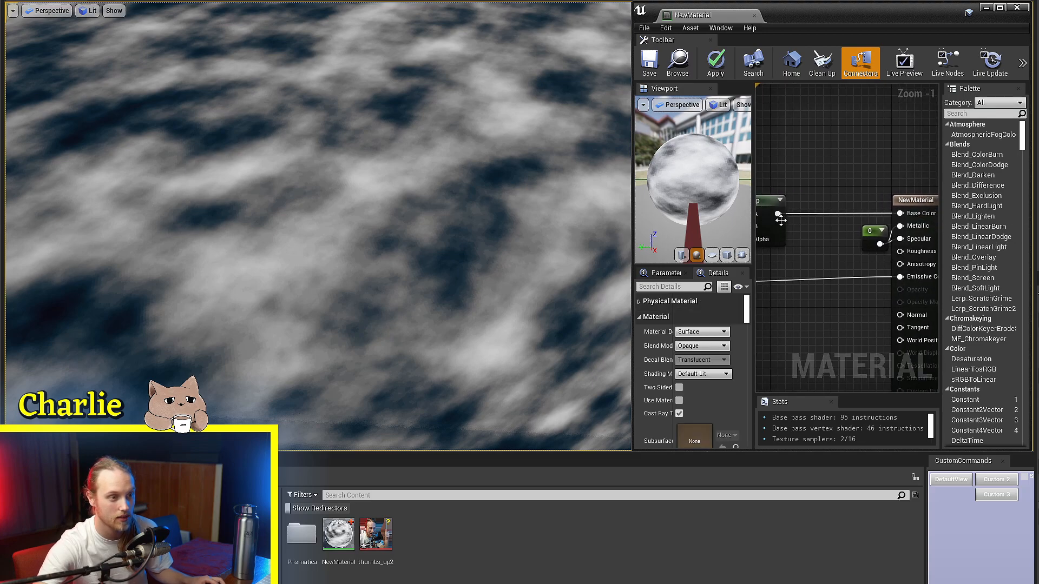
Step: Connect the Lerp's output to the material's Emissive Color input and save the material
{"action": "left_click_drag", "start_coordinate": [777, 214], "coordinate": [899, 276]}
{"action": "left_click", "coordinate": [652, 67]}
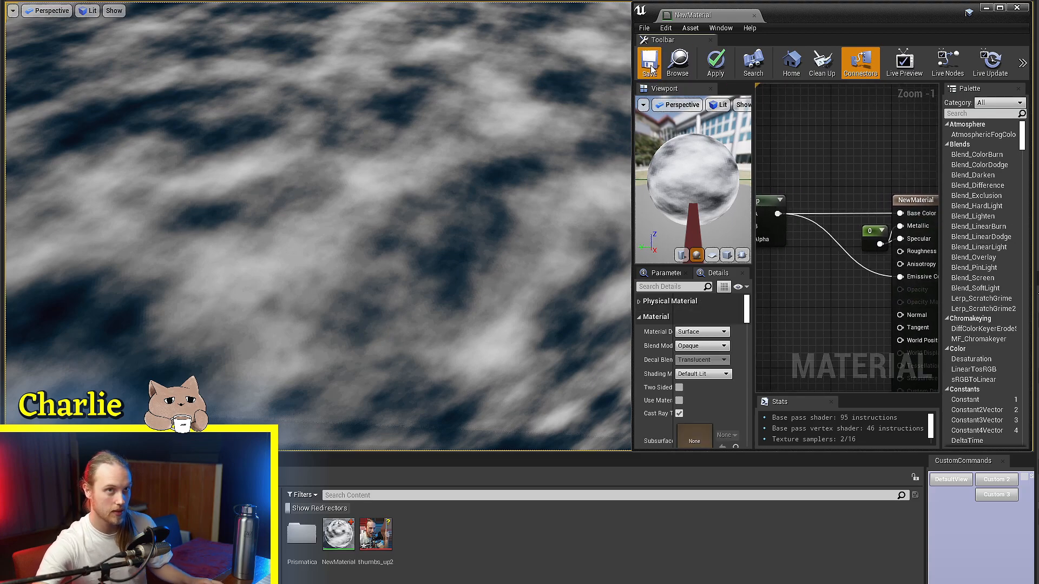
{"action": "right_click_drag", "start_coordinate": [474, 112], "coordinate": [373, 152]}
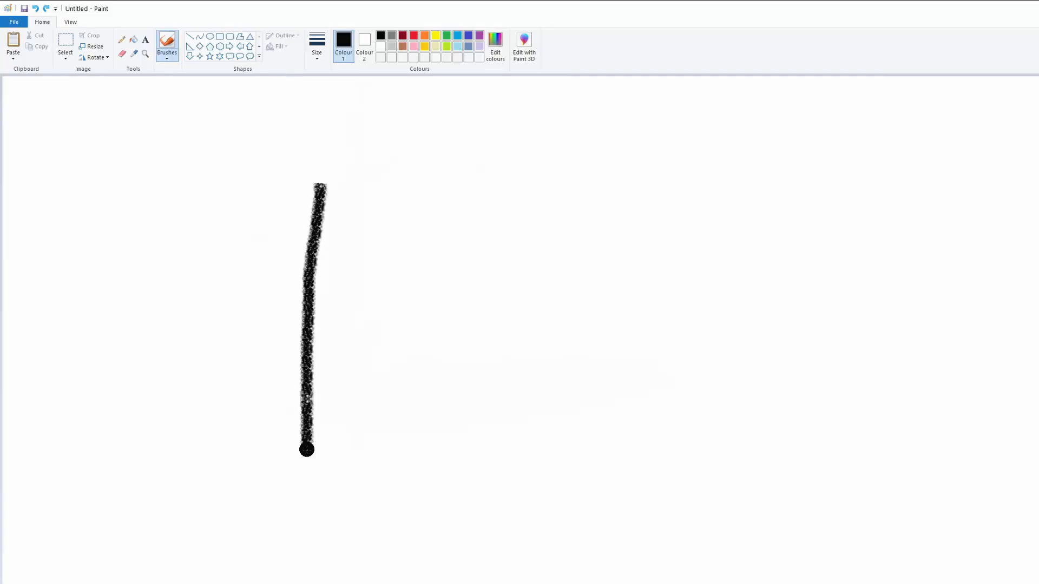
Step: In Paint, brush the graph's horizontal axis, label it 0, a and 1, and label the vertical axis 1 and v
{"action": "left_click_drag", "start_coordinate": [306, 447], "coordinate": [680, 439]}
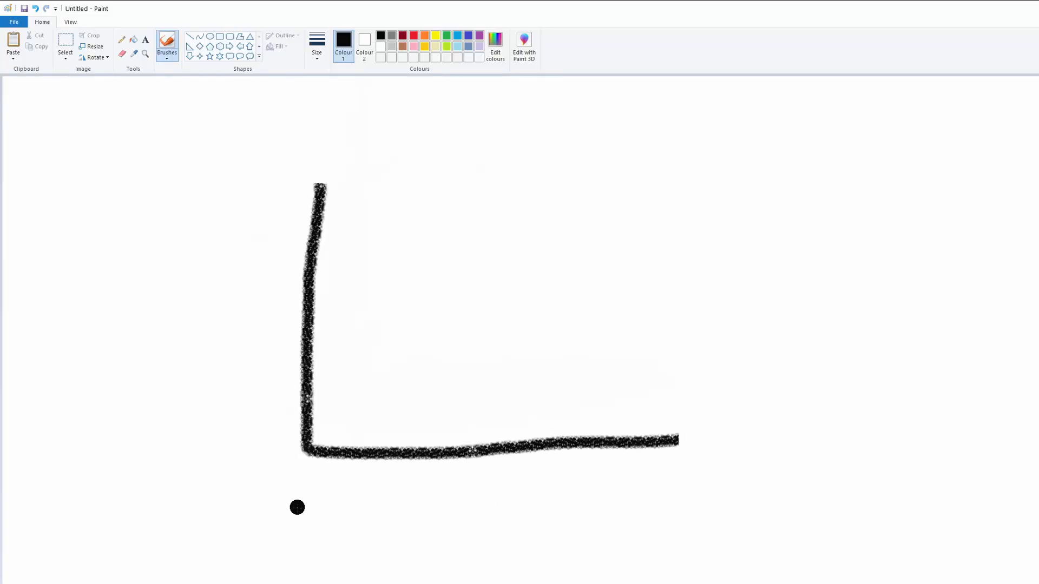
{"action": "mouse_move", "coordinate": [299, 502]}
{"action": "left_mouse_down"}
{"action": "mouse_move", "coordinate": [292, 561]}
{"action": "mouse_move", "coordinate": [293, 512]}
{"action": "left_mouse_up"}
{"action": "left_click_drag", "start_coordinate": [686, 497], "coordinate": [691, 557]}
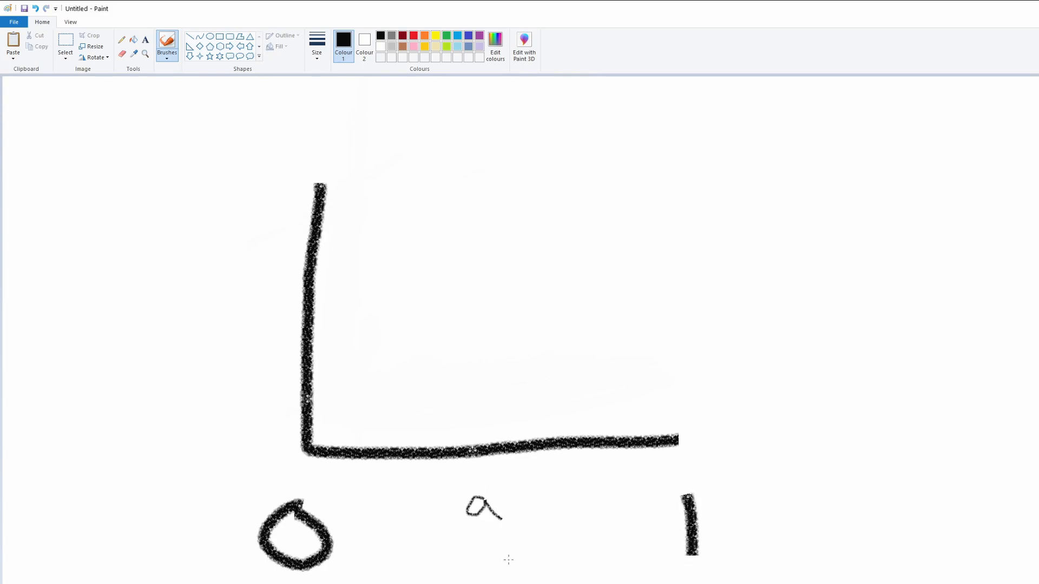
{"action": "left_click_drag", "start_coordinate": [263, 147], "coordinate": [263, 229]}
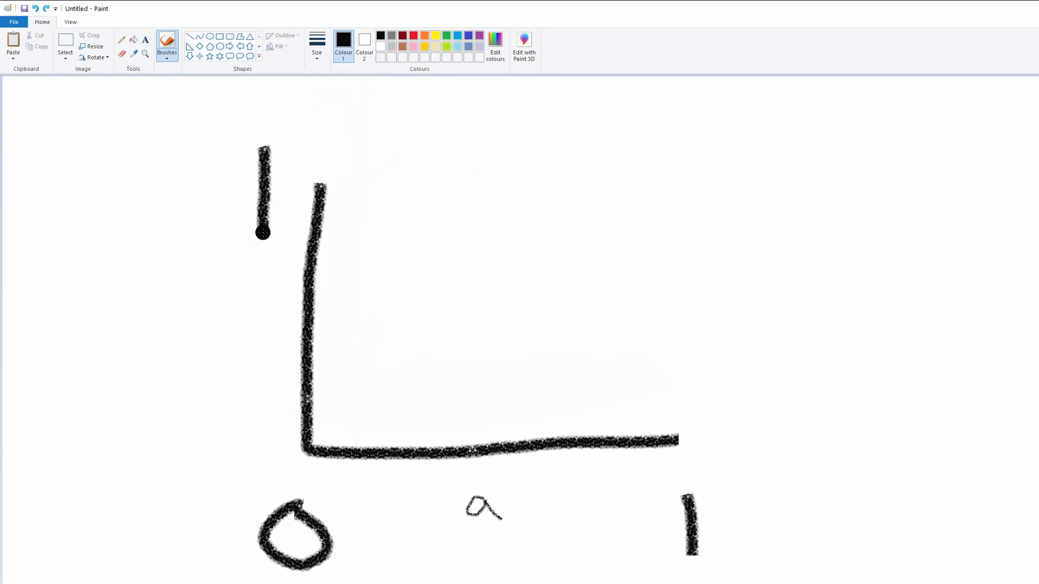
{"action": "left_click", "coordinate": [318, 53]}
{"action": "left_click", "coordinate": [325, 74]}
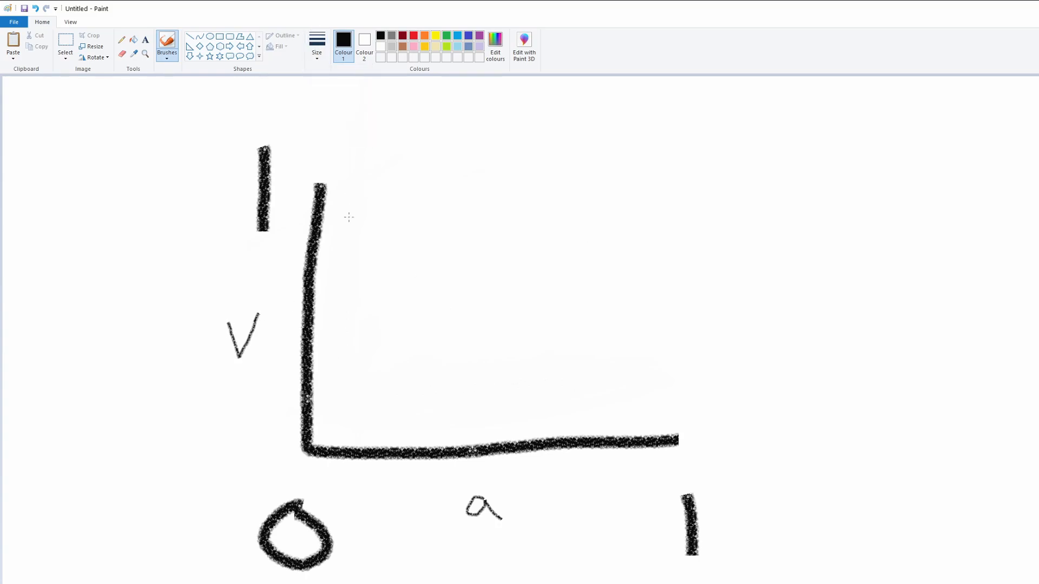
Step: Select the whole graph with its labels and move it slightly up and to the right on the canvas
{"action": "left_click", "coordinate": [65, 46]}
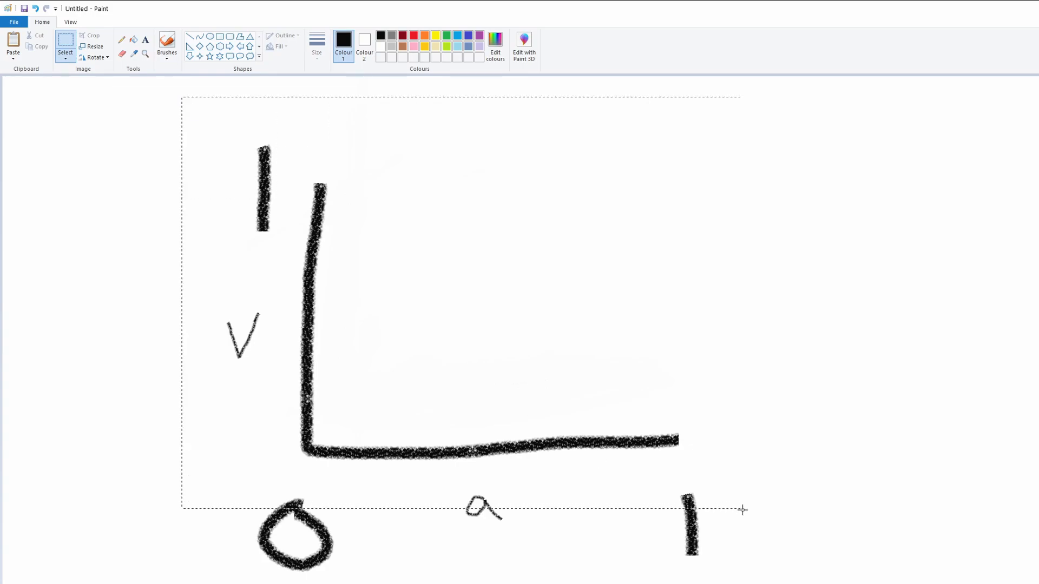
{"action": "left_click_drag", "start_coordinate": [521, 399], "coordinate": [554, 387]}
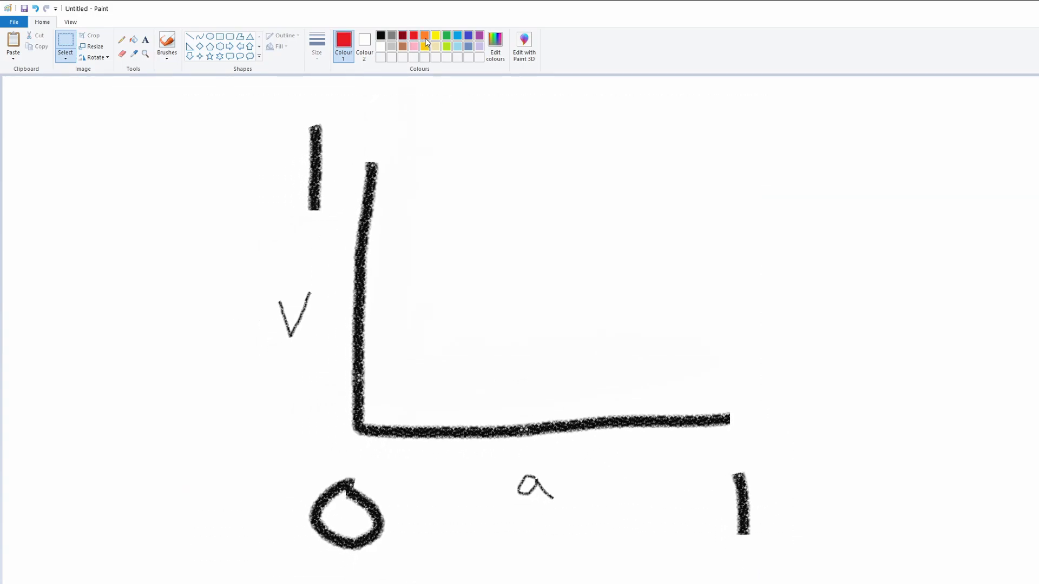
Step: Join the matching coloured dots with straight lines: a blue falling diagonal, a red horizontal and a green rising diagonal
{"action": "left_click", "coordinate": [457, 36]}
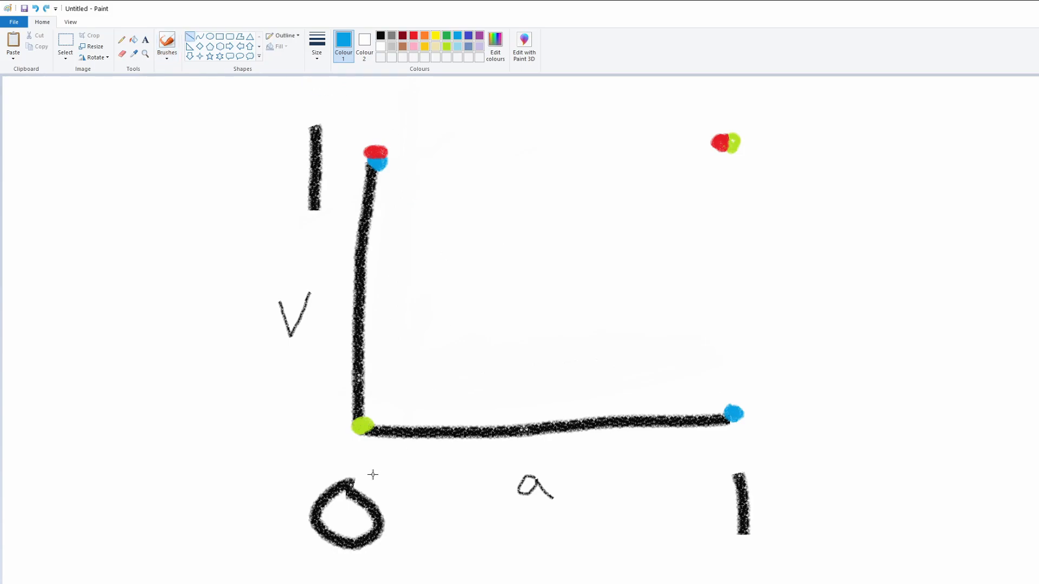
{"action": "left_click_drag", "start_coordinate": [345, 478], "coordinate": [739, 462]}
{"action": "key", "text": "ctrl+z"}
{"action": "left_click_drag", "start_coordinate": [378, 161], "coordinate": [734, 414]}
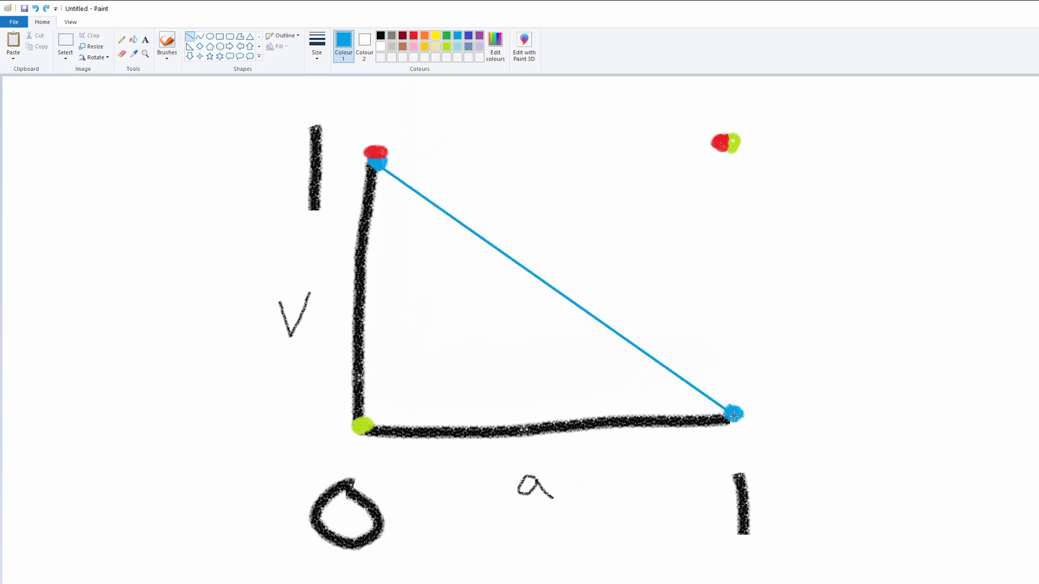
{"action": "left_click_drag", "start_coordinate": [387, 150], "coordinate": [715, 141]}
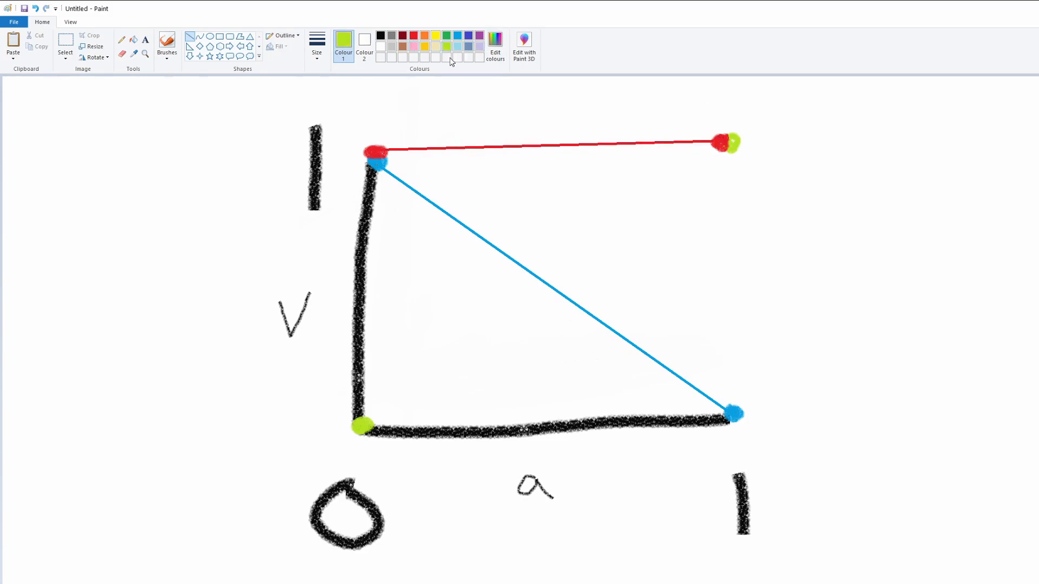
{"action": "left_click_drag", "start_coordinate": [361, 425], "coordinate": [737, 142]}
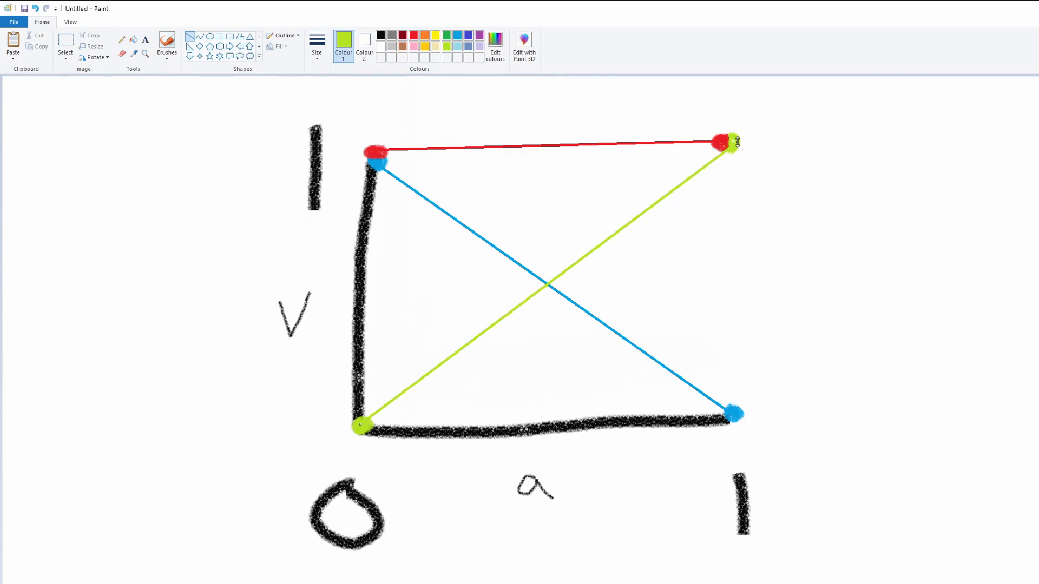
Step: Undo the straight lines drawn between the coloured dots
{"action": "left_click_drag", "start_coordinate": [375, 489], "coordinate": [550, 69]}
{"action": "key", "text": "ctrl+z"}
{"action": "key", "text": "ctrl+z"}
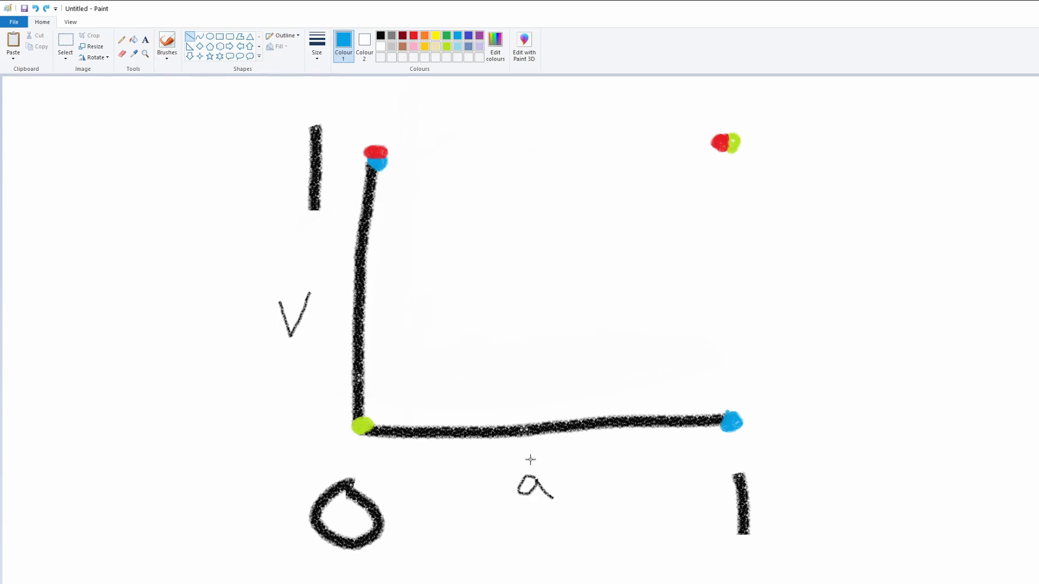
{"action": "left_click_drag", "start_coordinate": [532, 459], "coordinate": [918, 448]}
{"action": "key", "text": "ctrl+z"}
Step: Draw thicker blue, red and green straight lines through the matching dots, extending them well beyond the graph's 0 to 1 range
{"action": "left_click_drag", "start_coordinate": [250, 78], "coordinate": [973, 583]}
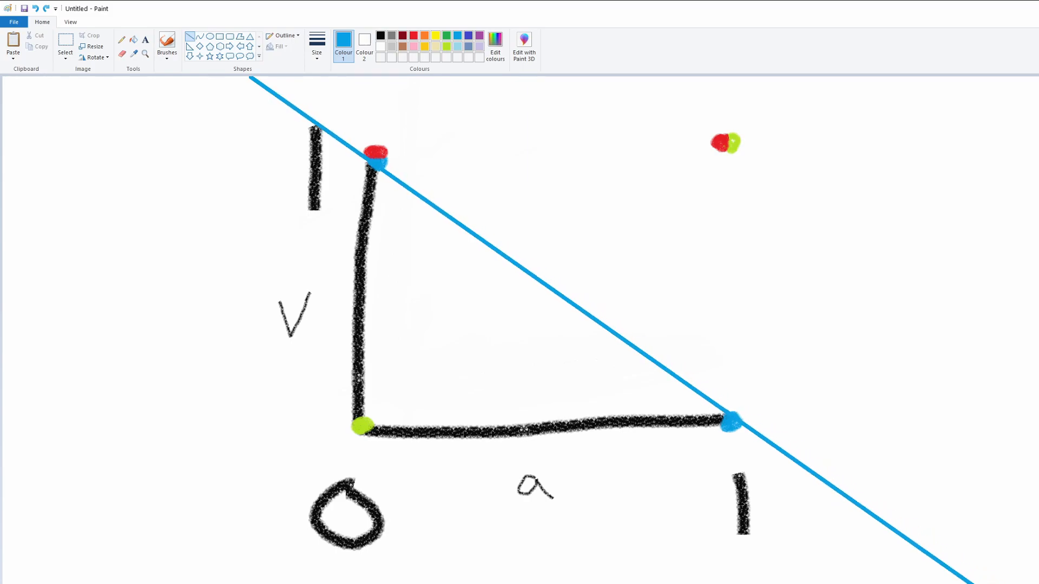
{"action": "left_click", "coordinate": [413, 35]}
{"action": "left_click_drag", "start_coordinate": [34, 154], "coordinate": [1036, 139]}
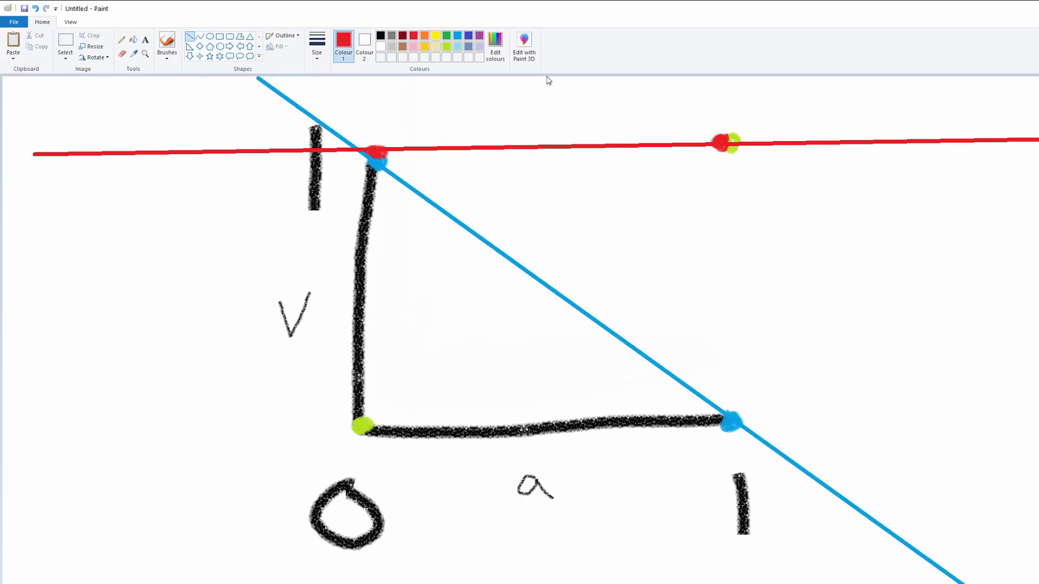
{"action": "left_click_drag", "start_coordinate": [156, 579], "coordinate": [824, 67]}
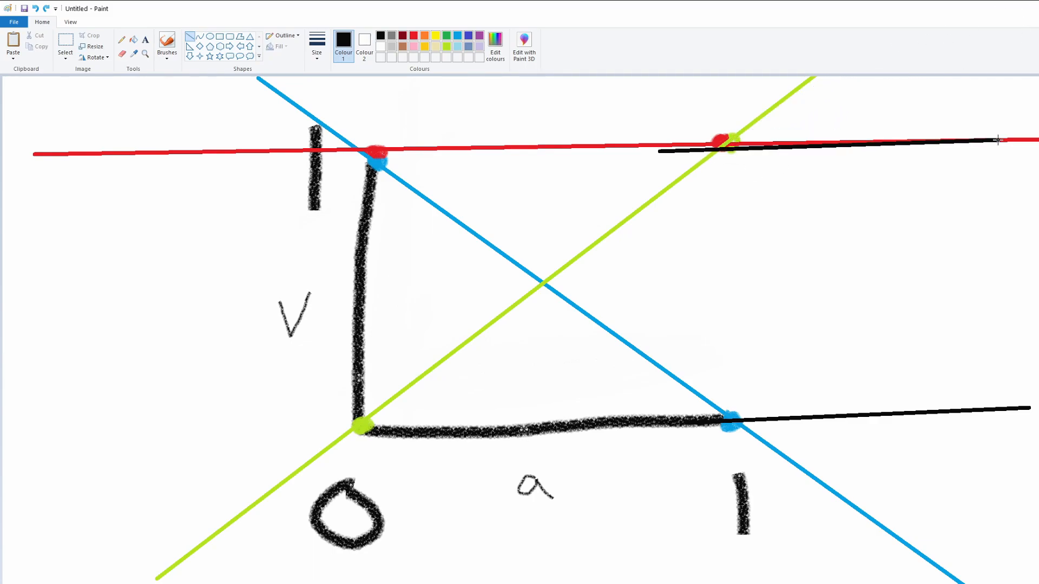
Step: Draw a straight black line from the blue dot at the horizontal axis's end along the falling blue line
{"action": "left_click_drag", "start_coordinate": [976, 562], "coordinate": [966, 583]}
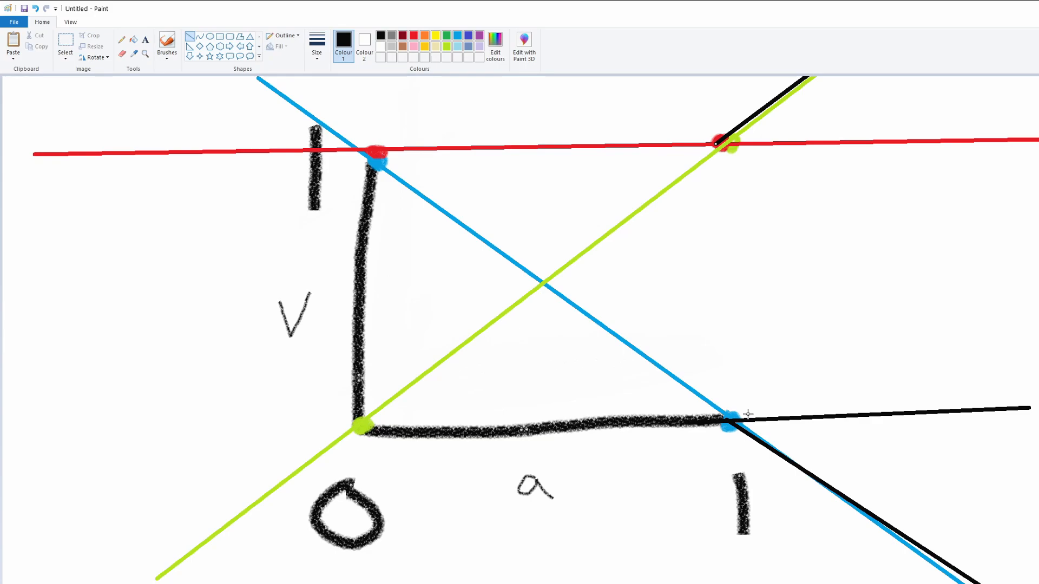
{"action": "left_click_drag", "start_coordinate": [129, 457], "coordinate": [1036, 358]}
{"action": "key", "text": "ctrl+z"}
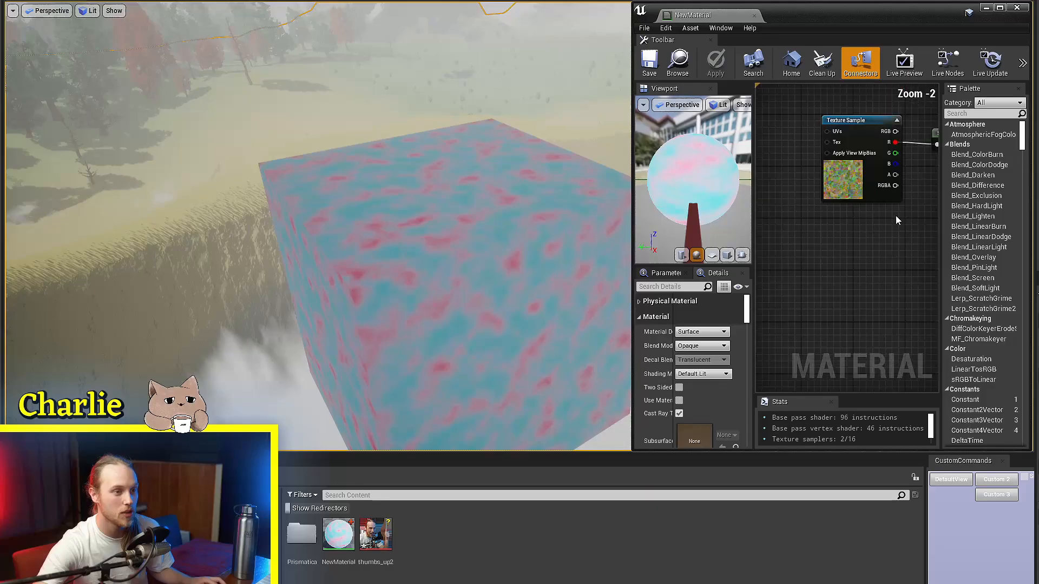
Step: Back in the Unreal material editor, add a Panner with Speed Y 0.1, connect it to the Texture Sample's UVs, and save
{"action": "scroll", "coordinate": [870, 237], "scroll_direction": "up", "scroll_amount": 3}
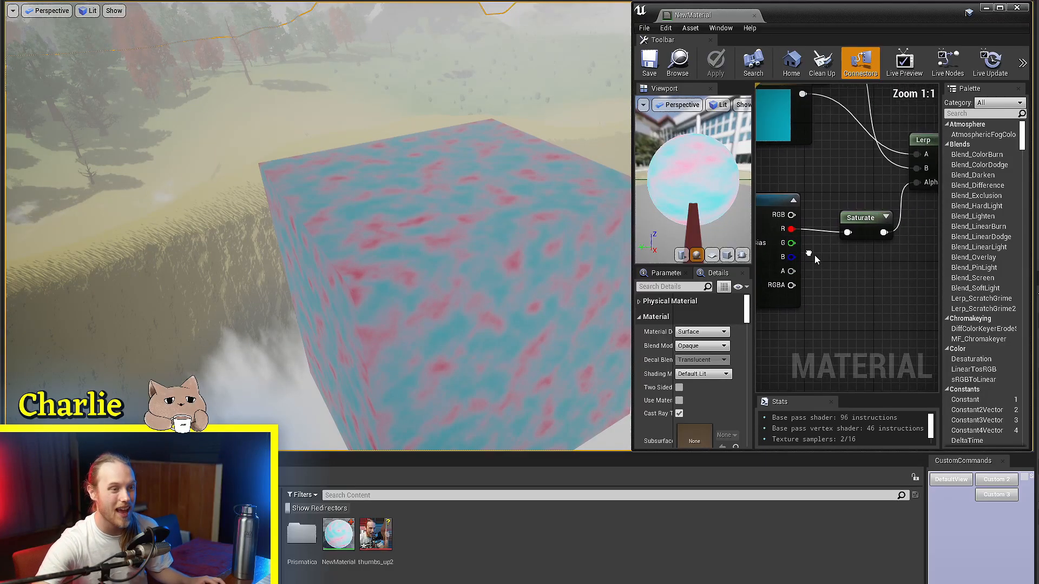
{"action": "mouse_move", "coordinate": [870, 236]}
{"action": "left_mouse_down"}
{"action": "mouse_move", "coordinate": [904, 203]}
{"action": "mouse_move", "coordinate": [864, 231]}
{"action": "left_mouse_up"}
{"action": "right_click_drag", "start_coordinate": [821, 241], "coordinate": [926, 206]}
{"action": "scroll", "coordinate": [829, 236], "scroll_direction": "down", "scroll_amount": 2}
{"action": "left_click", "coordinate": [830, 235]}
{"action": "right_click_drag", "start_coordinate": [804, 231], "coordinate": [829, 258]}
{"action": "scroll", "coordinate": [800, 209], "scroll_direction": "up", "scroll_amount": 3}
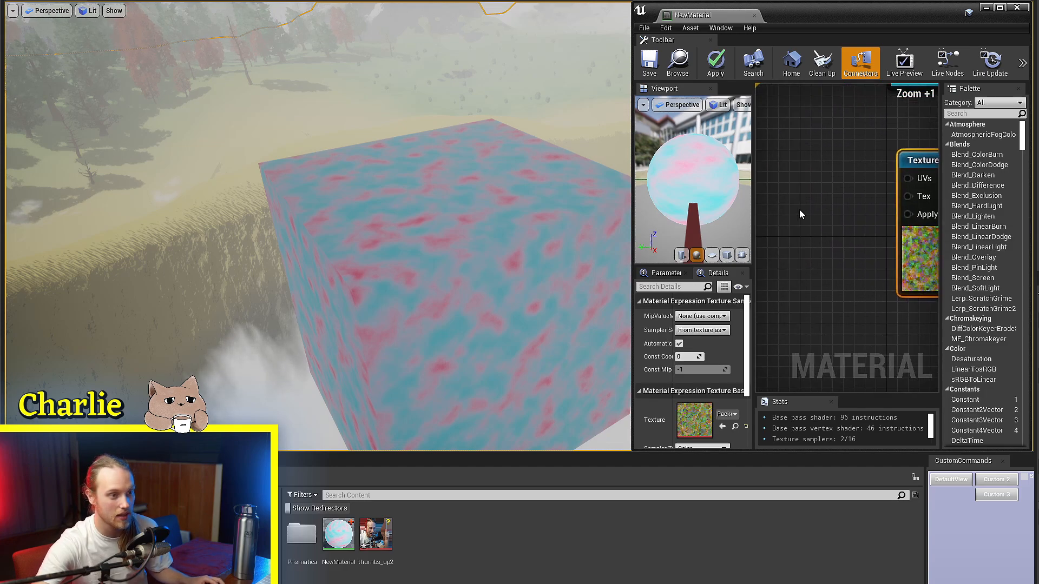
{"action": "right_click", "coordinate": [799, 210]}
{"action": "type", "text": "pan"}
{"action": "key", "text": "Return"}
{"action": "right_click_drag", "start_coordinate": [843, 236], "coordinate": [821, 252]}
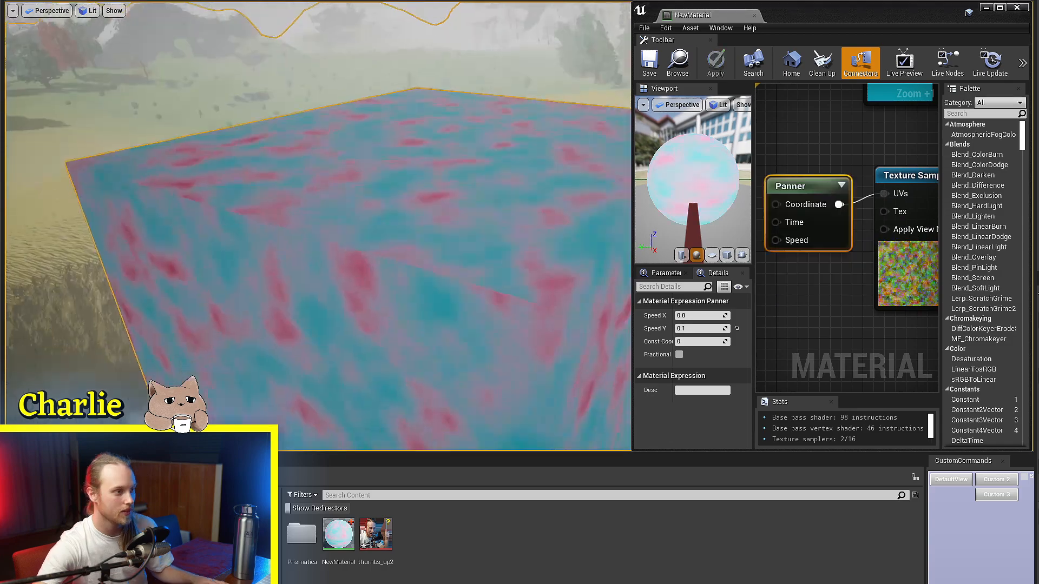
Step: Add a Sine node near the Texture Sample and move the Saturate node below the Lerp to make room
{"action": "right_click_drag", "start_coordinate": [319, 227], "coordinate": [346, 244]}
{"action": "right_click_drag", "start_coordinate": [536, 316], "coordinate": [487, 302]}
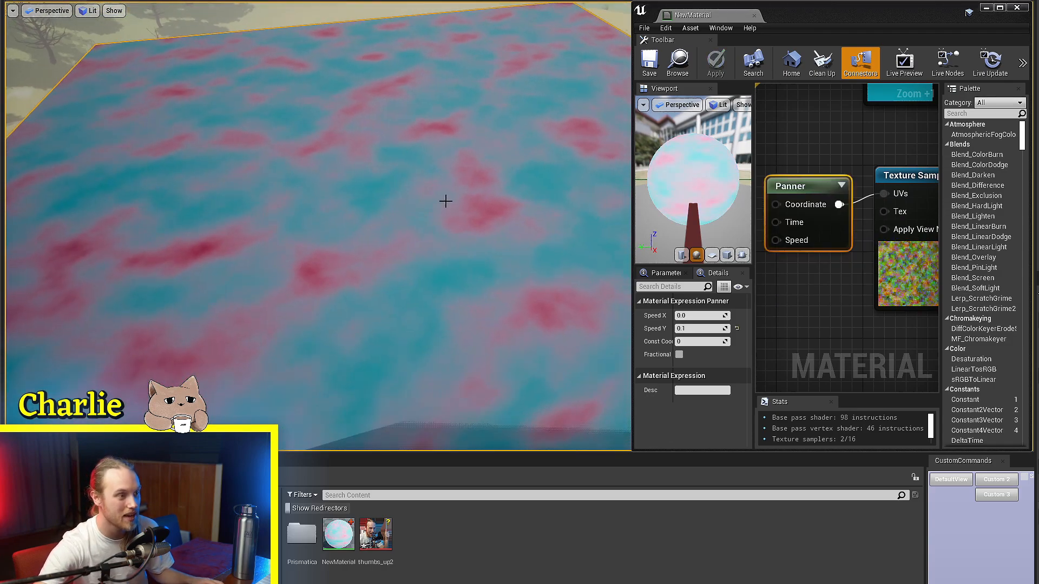
{"action": "right_click_drag", "start_coordinate": [456, 144], "coordinate": [463, 117]}
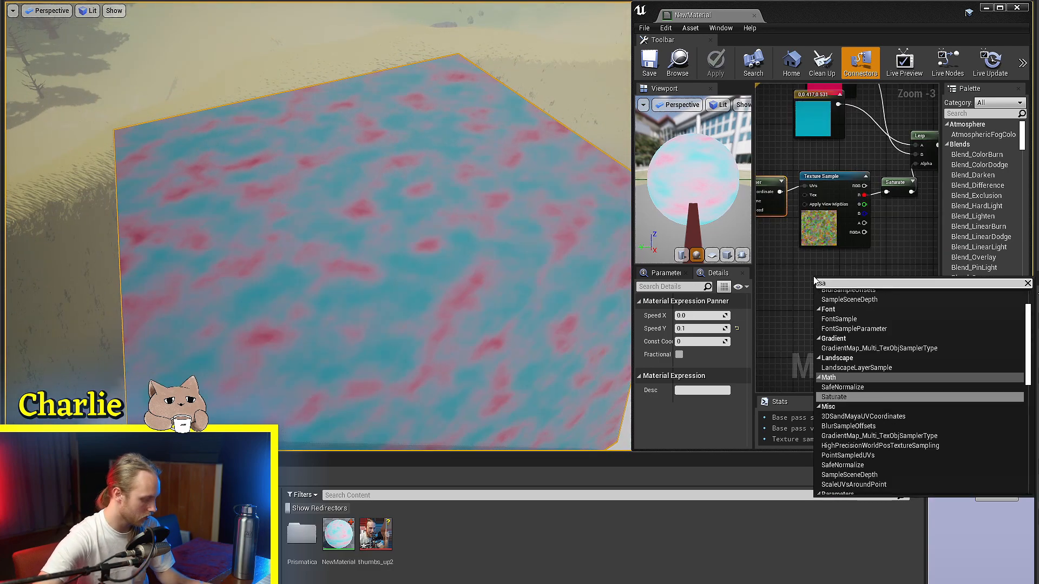
{"action": "type", "text": "ine"}
{"action": "key", "text": "Return"}
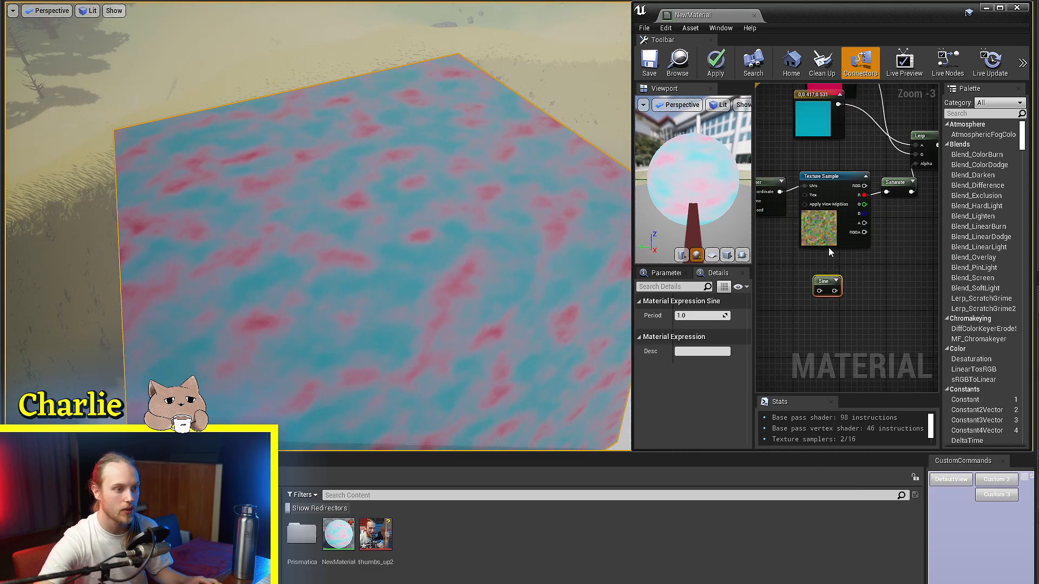
{"action": "scroll", "coordinate": [828, 265], "scroll_direction": "up", "scroll_amount": 3}
{"action": "right_click_drag", "start_coordinate": [828, 272], "coordinate": [781, 310]}
{"action": "left_click_drag", "start_coordinate": [780, 319], "coordinate": [871, 216]}
{"action": "right_click_drag", "start_coordinate": [882, 203], "coordinate": [821, 266]}
{"action": "left_click_drag", "start_coordinate": [822, 244], "coordinate": [875, 253]}
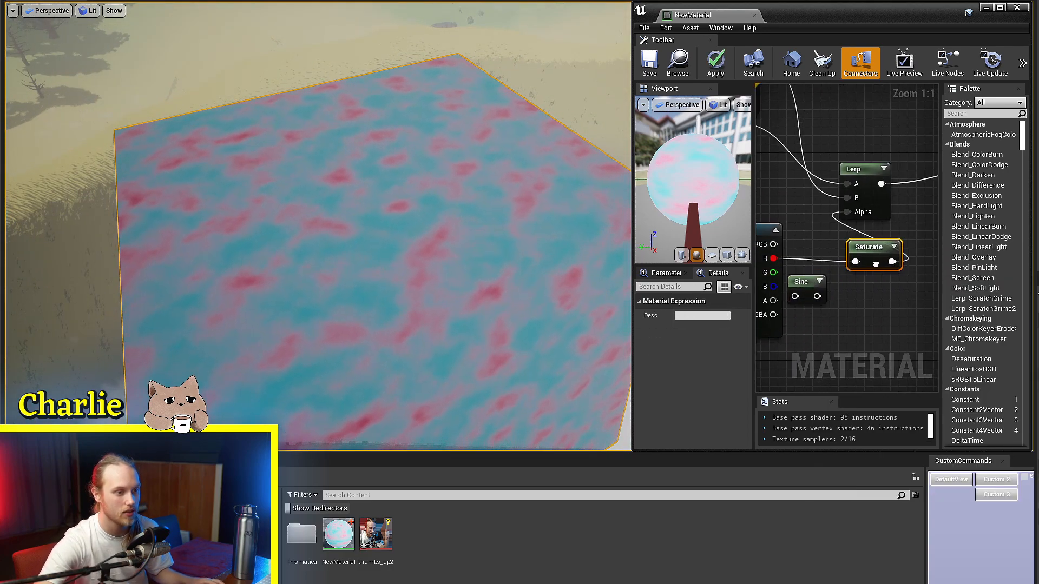
Step: Insert the Sine node between the Texture Sample's red channel and the Saturate node's input
{"action": "scroll", "coordinate": [844, 304], "scroll_direction": "up", "scroll_amount": 5, "text": "ctrl"}
{"action": "left_click", "coordinate": [863, 312]}
{"action": "left_click_drag", "start_coordinate": [805, 271], "coordinate": [805, 227]}
{"action": "left_click", "coordinate": [803, 198]}
{"action": "right_click_drag", "start_coordinate": [803, 198], "coordinate": [851, 190]}
{"action": "scroll", "coordinate": [851, 190], "scroll_direction": "down", "scroll_amount": 2}
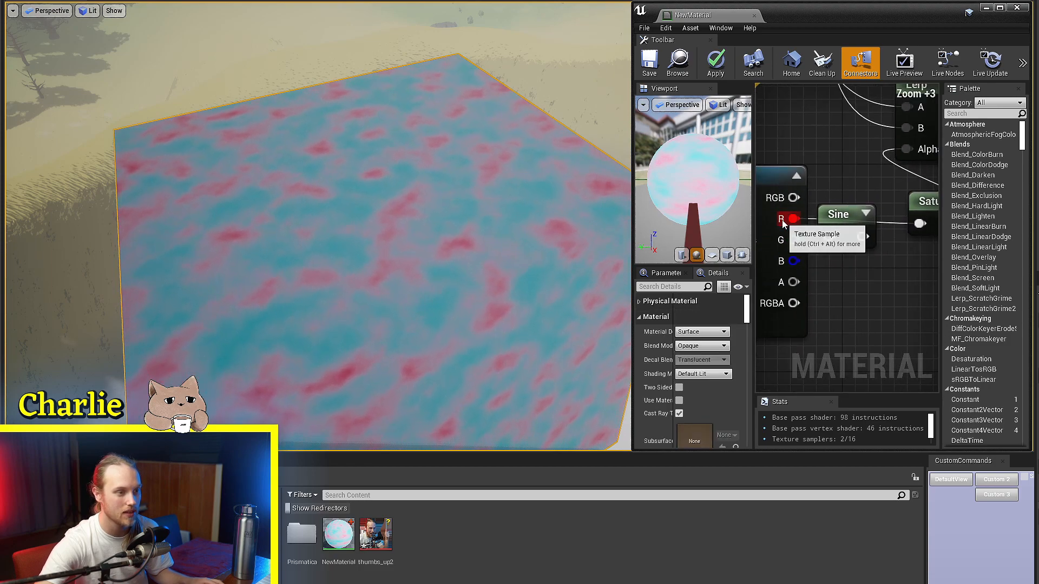
{"action": "left_click_drag", "start_coordinate": [787, 218], "coordinate": [823, 241]}
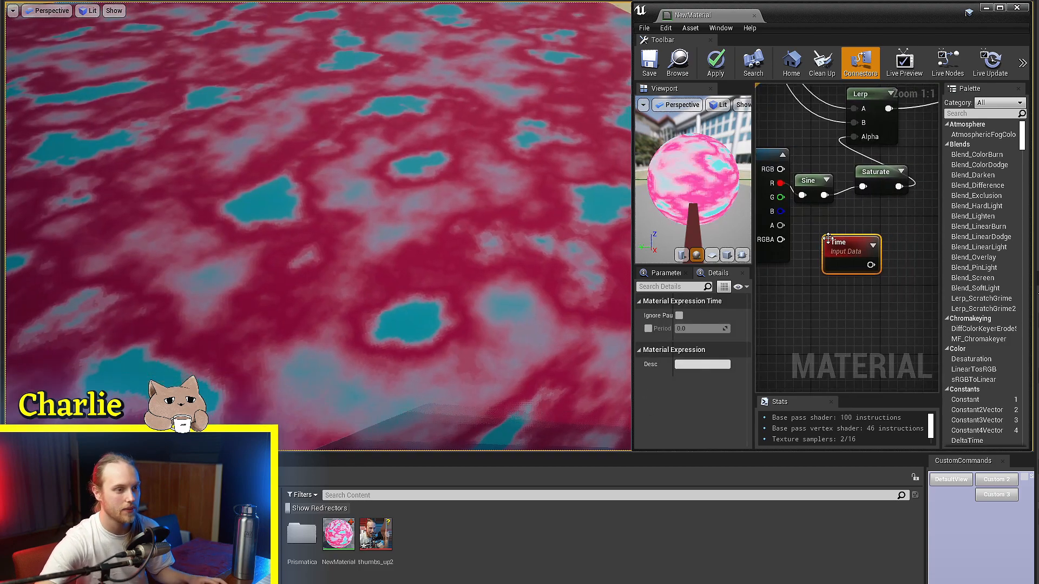
Step: Add a Time node below the Texture Sample and connect its output to a new Add node
{"action": "scroll", "coordinate": [828, 254], "scroll_direction": "down", "scroll_amount": 2}
{"action": "left_click_drag", "start_coordinate": [833, 271], "coordinate": [781, 317]}
{"action": "right_click_drag", "start_coordinate": [818, 295], "coordinate": [855, 280]}
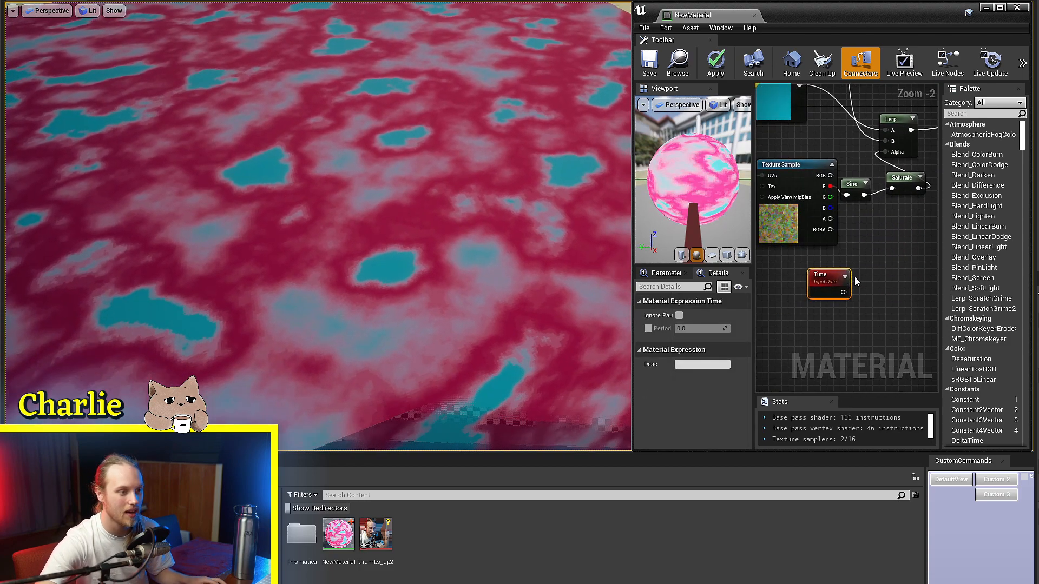
{"action": "scroll", "coordinate": [848, 278], "scroll_direction": "up", "scroll_amount": 4, "text": "ctrl"}
{"action": "left_click_drag", "start_coordinate": [840, 302], "coordinate": [864, 214]}
{"action": "type", "text": "add"}
{"action": "key", "text": "Return"}
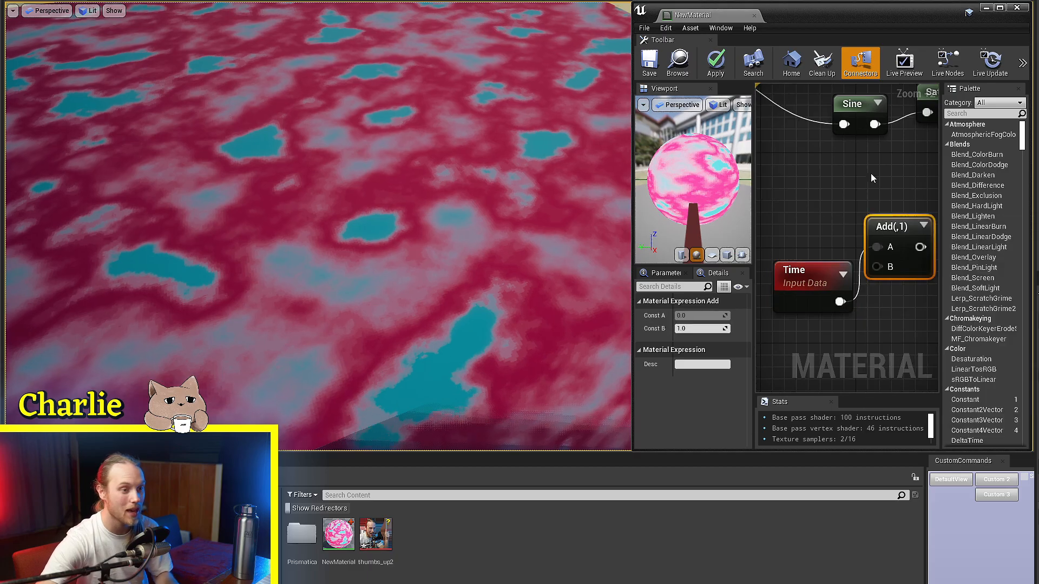
{"action": "right_click_drag", "start_coordinate": [872, 176], "coordinate": [839, 203]}
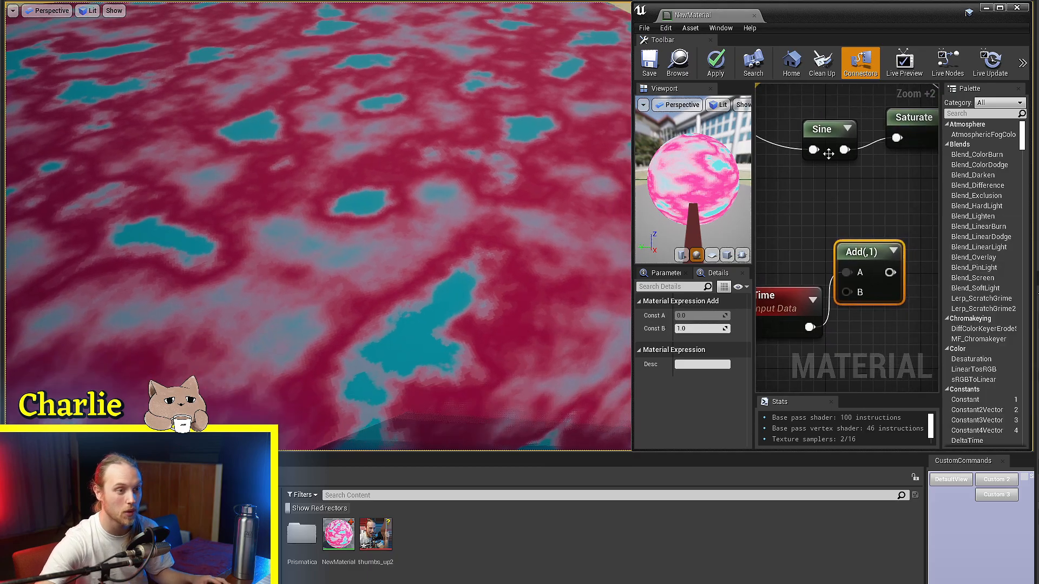
Step: Connect the texture's red channel to the Add node's other input, feed the Add's output into the Sine, and save
{"action": "left_click_drag", "start_coordinate": [827, 154], "coordinate": [863, 167]}
{"action": "right_click_drag", "start_coordinate": [894, 203], "coordinate": [871, 208]}
{"action": "scroll", "coordinate": [872, 211], "scroll_direction": "down", "scroll_amount": 3}
{"action": "left_click", "coordinate": [822, 238]}
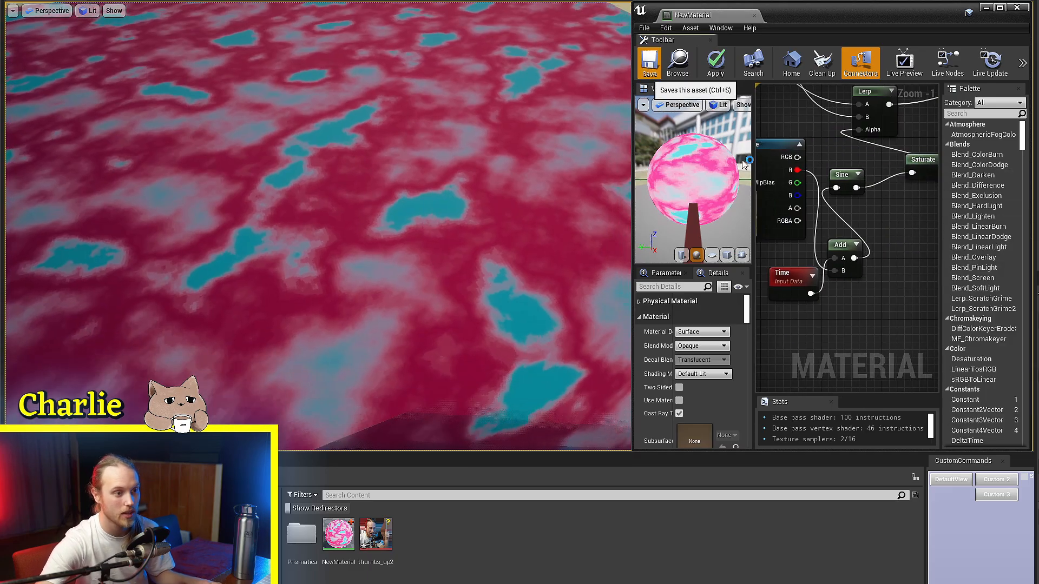
{"action": "key", "text": "ctrl+s"}
Step: Examine the animated pink and teal pattern on the cube and the node graph that drives it
{"action": "right_click_drag", "start_coordinate": [487, 216], "coordinate": [486, 259]}
{"action": "key", "text": "s"}
{"action": "right_click_drag", "start_coordinate": [850, 207], "coordinate": [914, 306]}
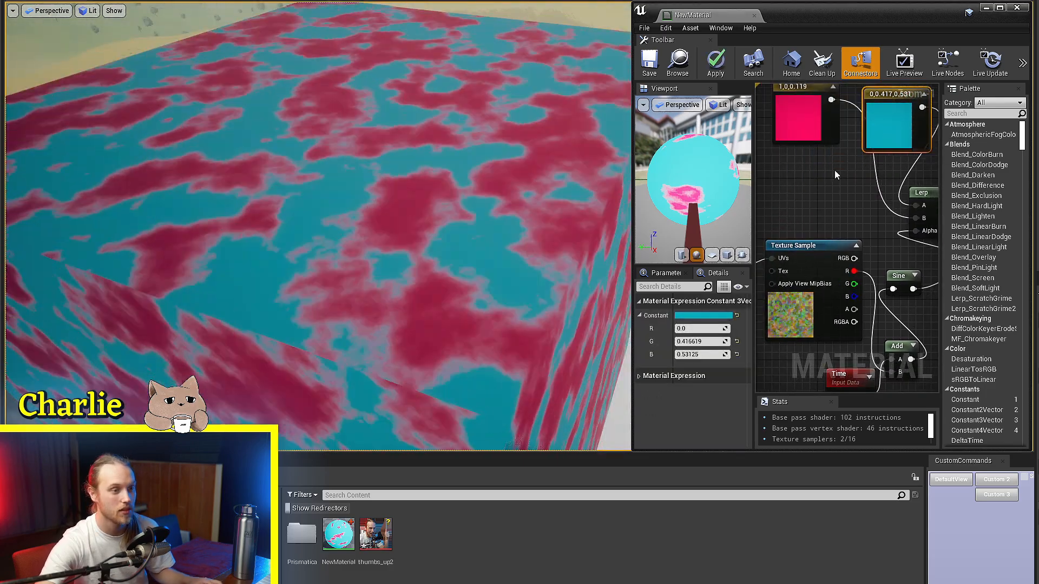
{"action": "right_click_drag", "start_coordinate": [834, 170], "coordinate": [836, 175]}
{"action": "key", "text": "w"}
{"action": "right_click_drag", "start_coordinate": [445, 268], "coordinate": [445, 238]}
{"action": "left_click_drag", "start_coordinate": [808, 128], "coordinate": [830, 204]}
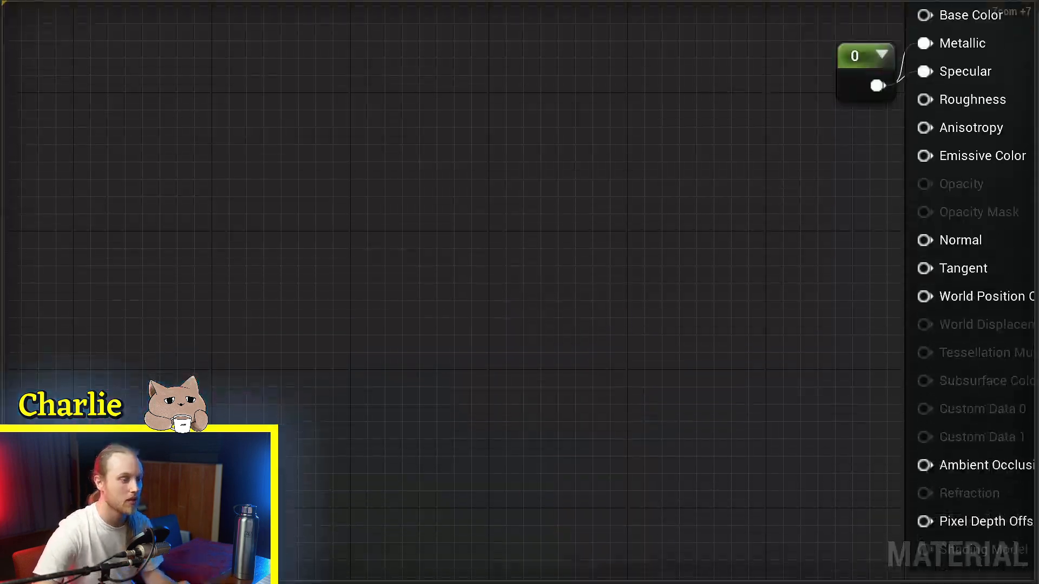
Step: Add a Lerp with A 0 and B 100 and route it through a MakeFloat3's X into World Position Offset
{"action": "left_click_drag", "start_coordinate": [661, 1], "coordinate": [609, 189]}
{"action": "right_click_drag", "start_coordinate": [598, 239], "coordinate": [495, 338]}
{"action": "scroll", "coordinate": [542, 301], "scroll_direction": "down", "scroll_amount": 3}
{"action": "scroll", "coordinate": [495, 337], "scroll_direction": "up", "scroll_amount": 3}
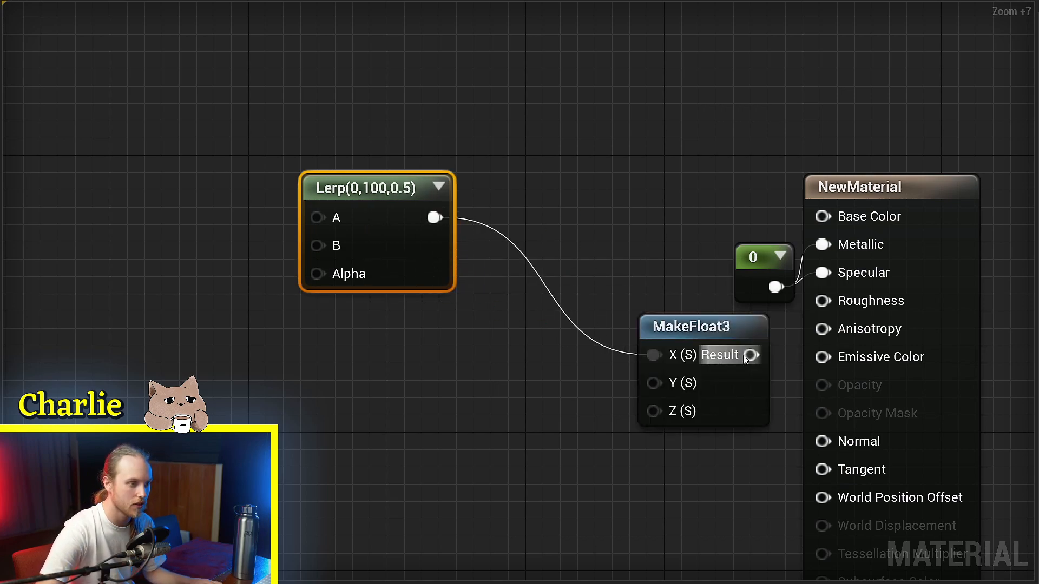
{"action": "left_click_drag", "start_coordinate": [742, 355], "coordinate": [613, 246]}
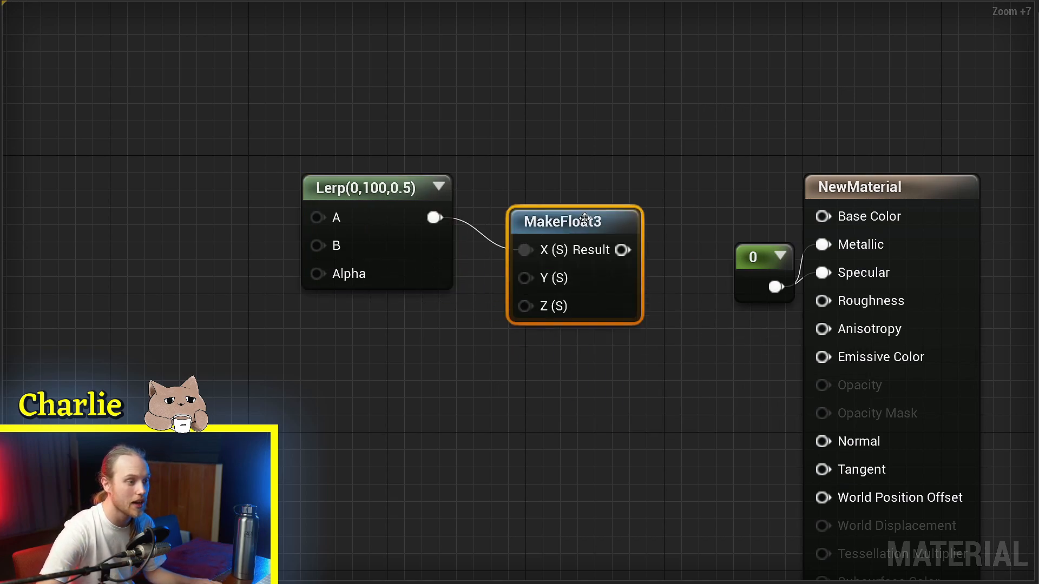
{"action": "left_click_drag", "start_coordinate": [762, 465], "coordinate": [822, 502]}
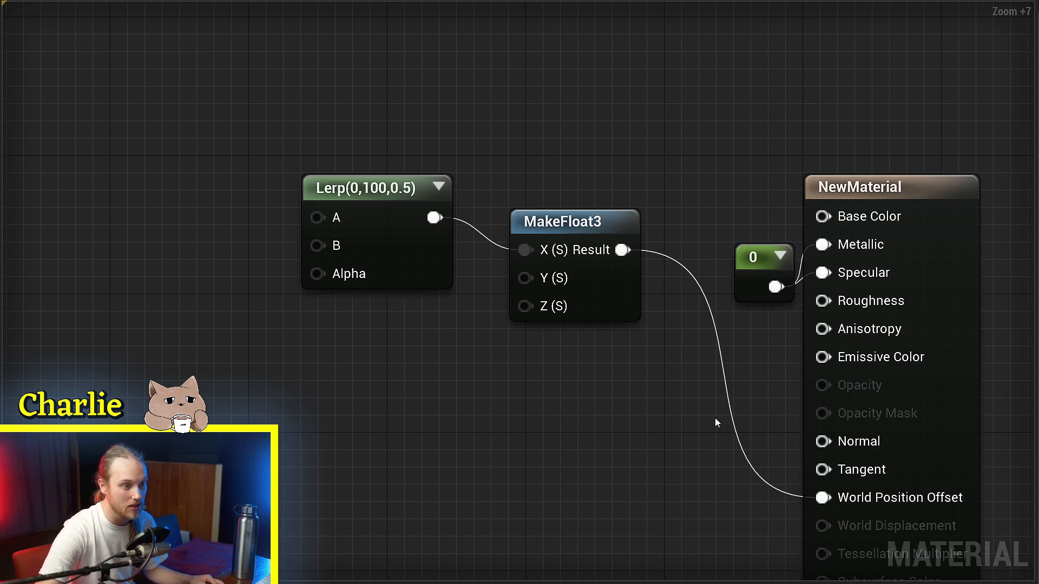
Step: Connect a constant of 1 to Base Color and feed a Time node through a Sine into the Lerp's Alpha
{"action": "right_click_drag", "start_coordinate": [724, 389], "coordinate": [723, 300]}
{"action": "right_click_drag", "start_coordinate": [699, 67], "coordinate": [678, 155]}
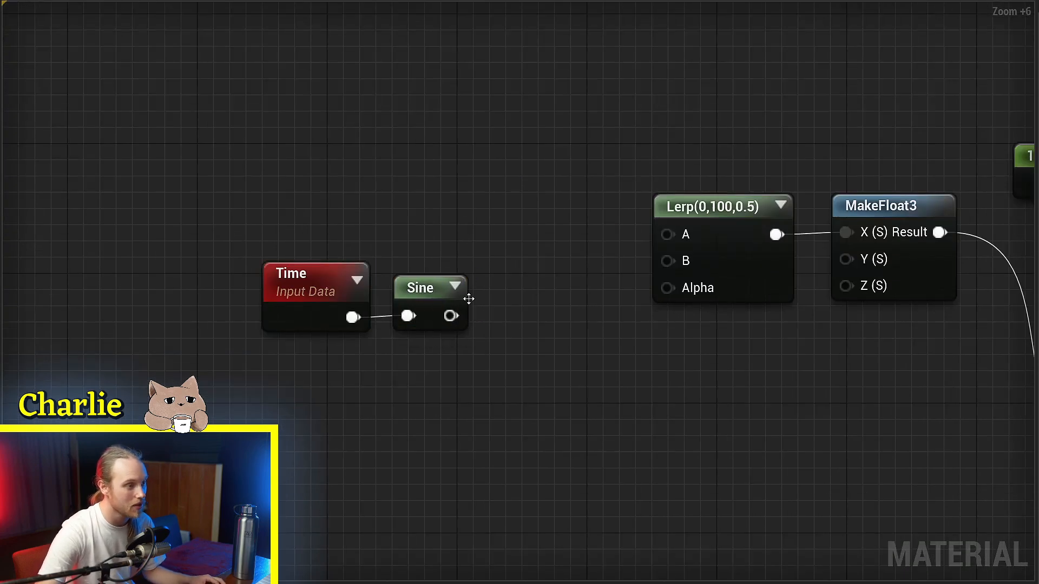
{"action": "left_click_drag", "start_coordinate": [450, 316], "coordinate": [666, 292]}
{"action": "right_click_drag", "start_coordinate": [798, 320], "coordinate": [597, 341]}
{"action": "scroll", "coordinate": [597, 341], "scroll_direction": "up", "scroll_amount": 1}
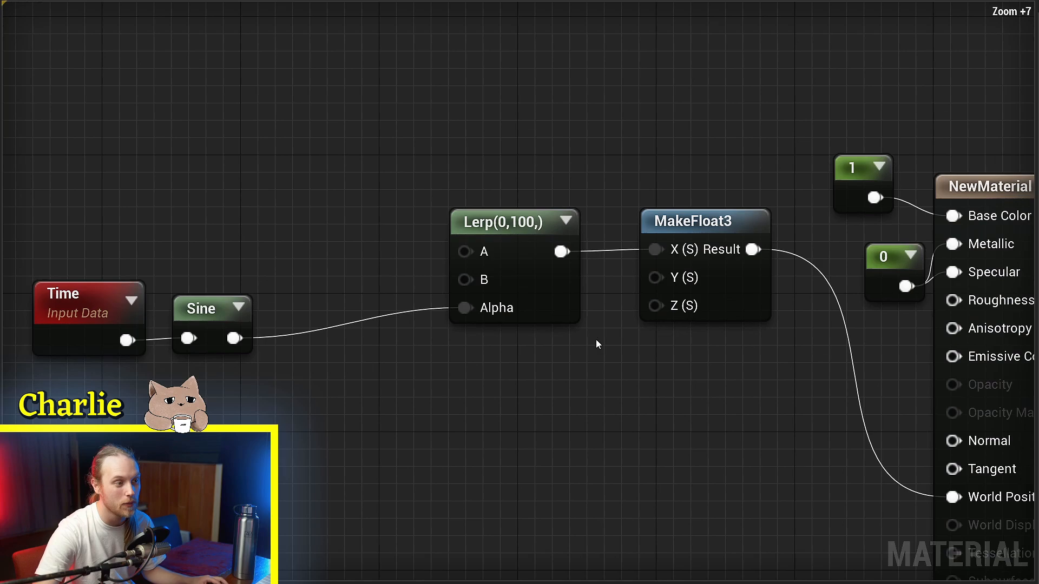
{"action": "right_click_drag", "start_coordinate": [542, 288], "coordinate": [517, 264]}
{"action": "left_click_drag", "start_coordinate": [517, 265], "coordinate": [527, 286]}
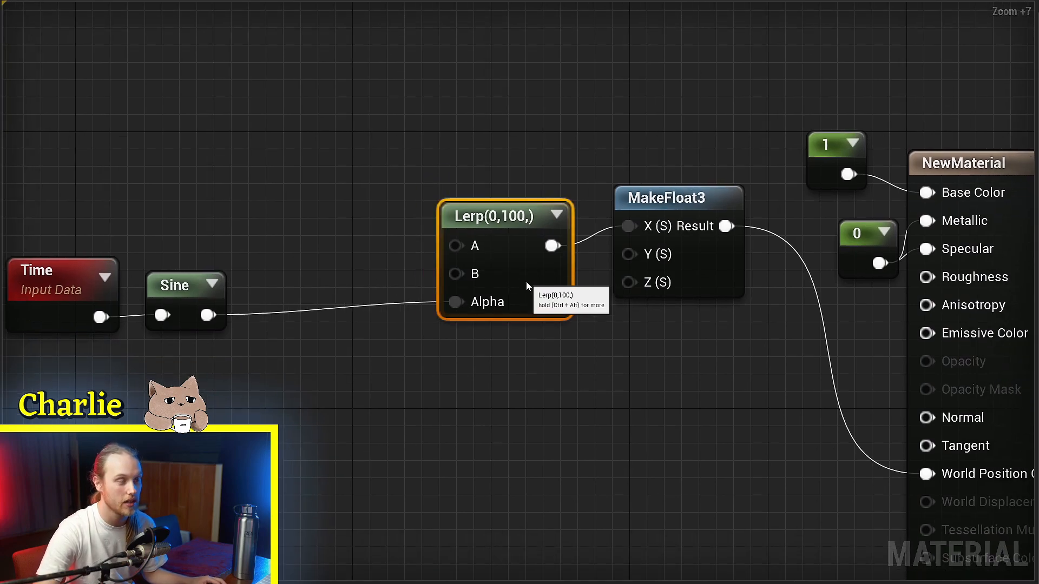
Step: Set the Lerp's B value to 500, reroute its output to the MakeFloat3's Z input, and save the material
{"action": "right_click_drag", "start_coordinate": [526, 286], "coordinate": [516, 302]}
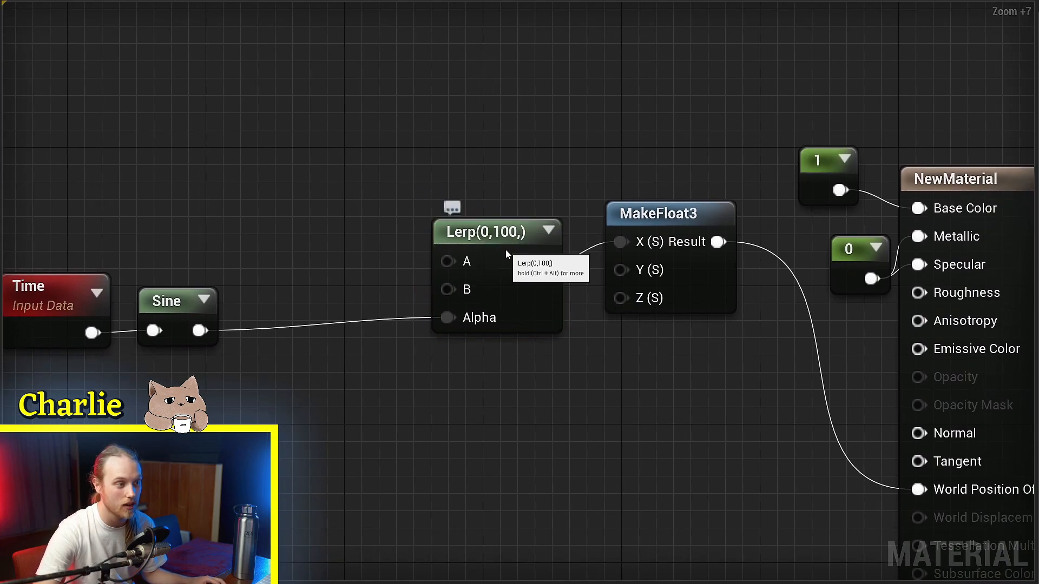
{"action": "left_click", "coordinate": [505, 251]}
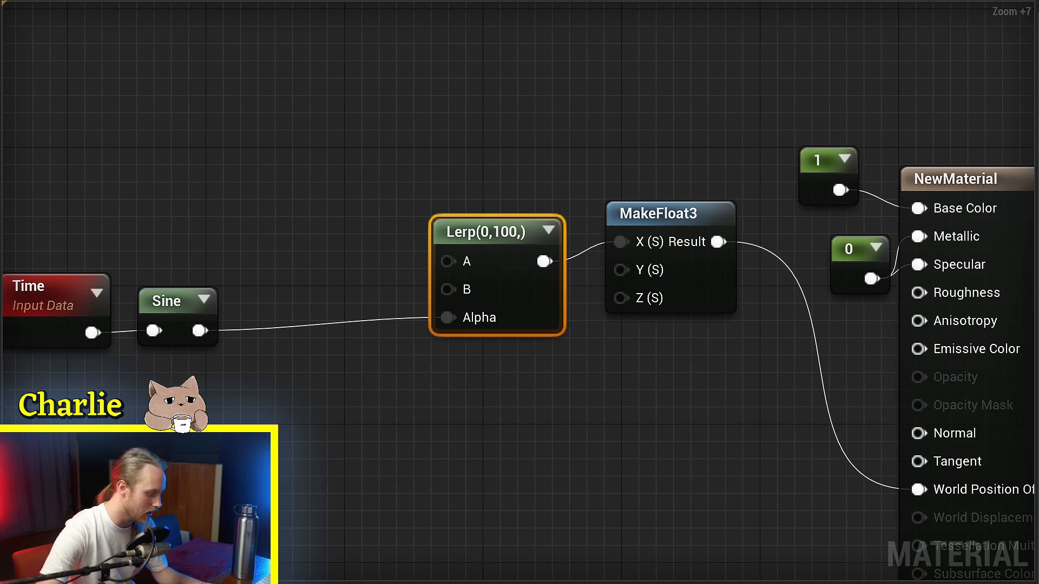
{"action": "scroll", "coordinate": [400, 183], "scroll_direction": "down", "scroll_amount": 3}
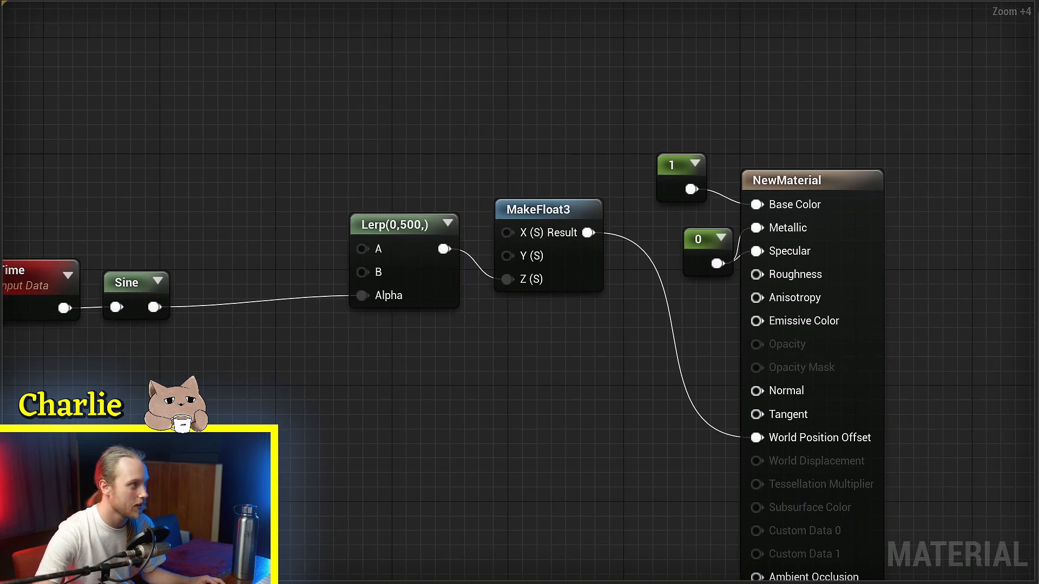
{"action": "key", "text": "ctrl+s"}
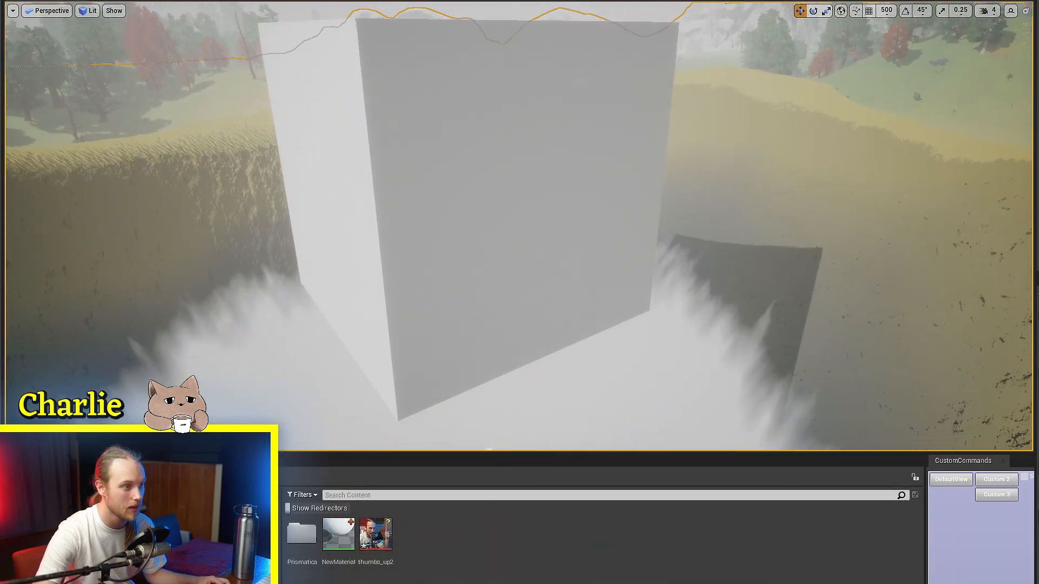
Step: Examine the cube's vertical motion from different angles in the level viewport, toggle game view, and return to NewMaterial
{"action": "mouse_move", "coordinate": [622, 374]}
{"action": "right_mouse_down"}
{"action": "mouse_move", "coordinate": [621, 346]}
{"action": "mouse_move", "coordinate": [621, 374]}
{"action": "right_mouse_up"}
{"action": "left_click", "coordinate": [556, 270], "text": "ctrl"}
{"action": "right_click_drag", "start_coordinate": [557, 265], "coordinate": [563, 239]}
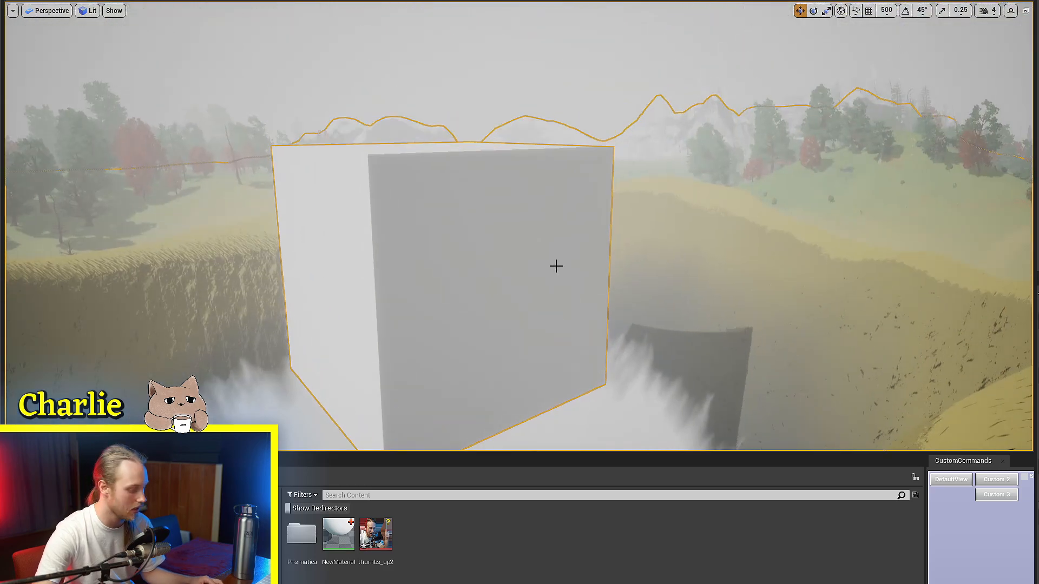
{"action": "key", "text": "g"}
{"action": "left_click", "coordinate": [338, 534]}
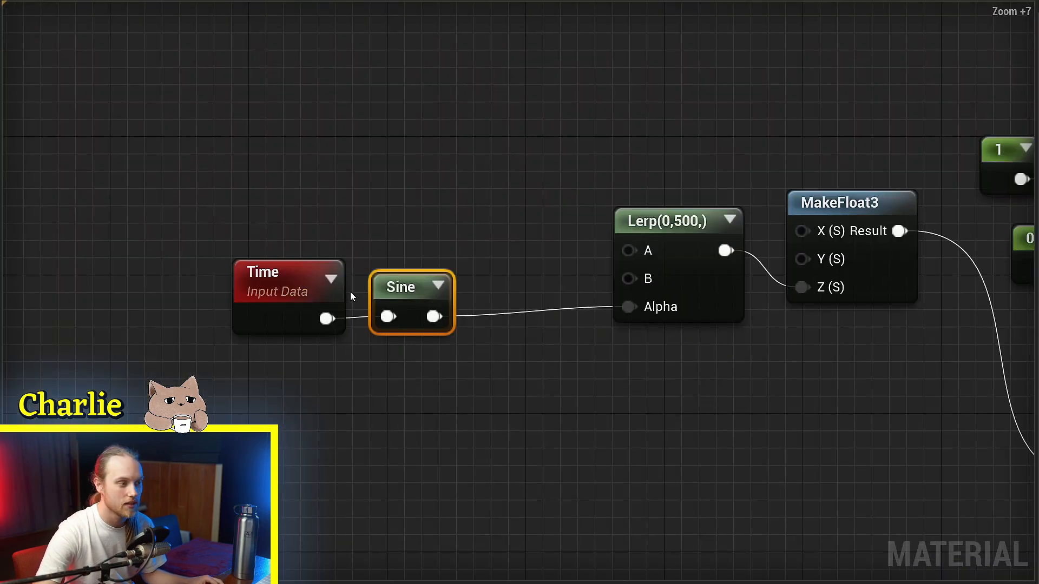
Step: Move Time and Sine away from the Lerp, insert a Saturate node between Sine and the Lerp's Alpha, and save
{"action": "left_click", "coordinate": [284, 325]}
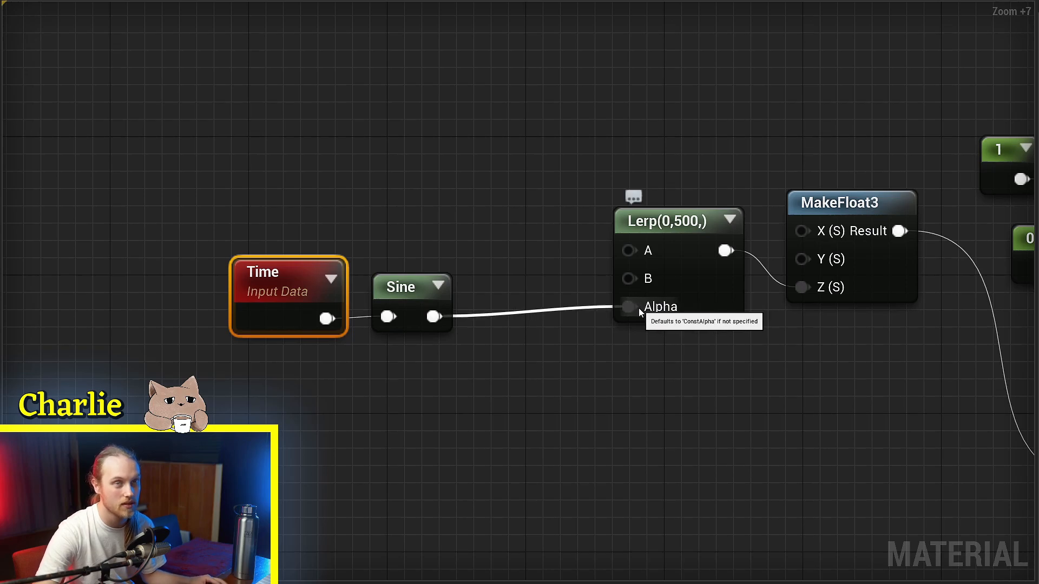
{"action": "right_click_drag", "start_coordinate": [506, 362], "coordinate": [538, 357]}
{"action": "left_click_drag", "start_coordinate": [378, 315], "coordinate": [242, 315]}
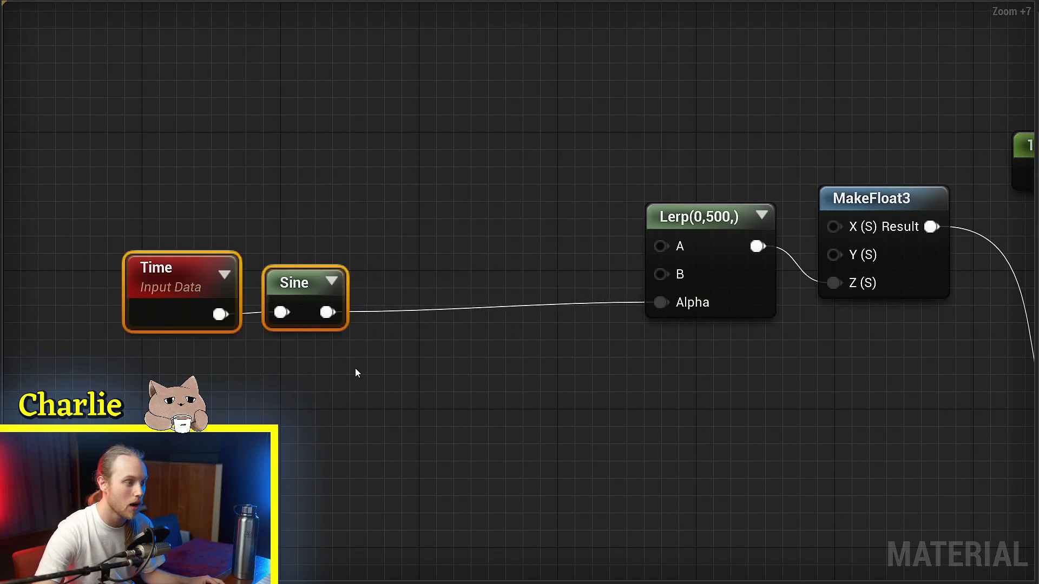
{"action": "left_click", "coordinate": [355, 371]}
{"action": "left_click_drag", "start_coordinate": [327, 312], "coordinate": [422, 324]}
{"action": "type", "text": "saturate"}
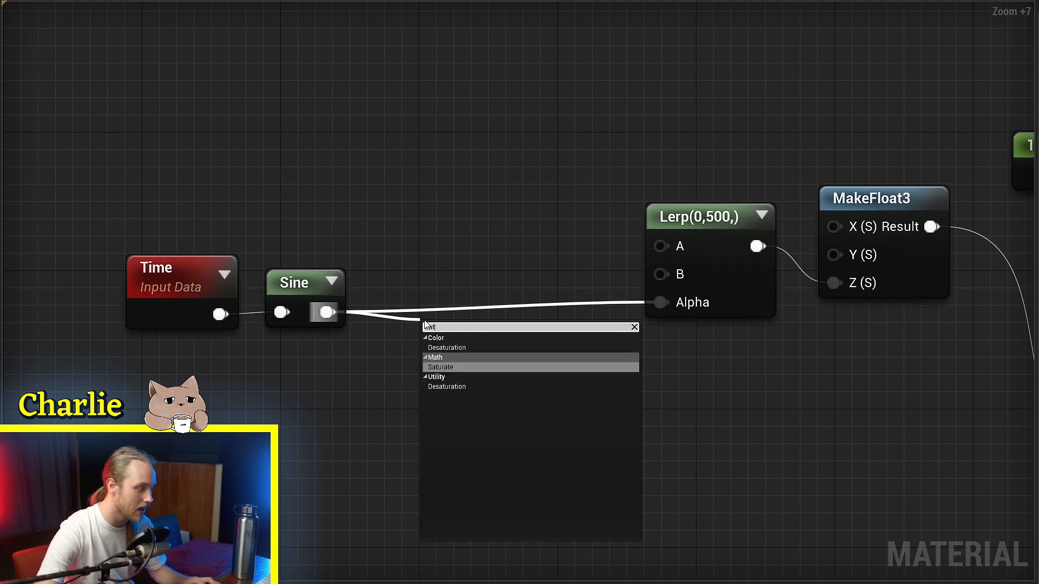
{"action": "key", "text": "Return"}
{"action": "left_click_drag", "start_coordinate": [511, 364], "coordinate": [660, 303]}
{"action": "left_click_drag", "start_coordinate": [282, 297], "coordinate": [333, 308]}
{"action": "left_click", "coordinate": [325, 204]}
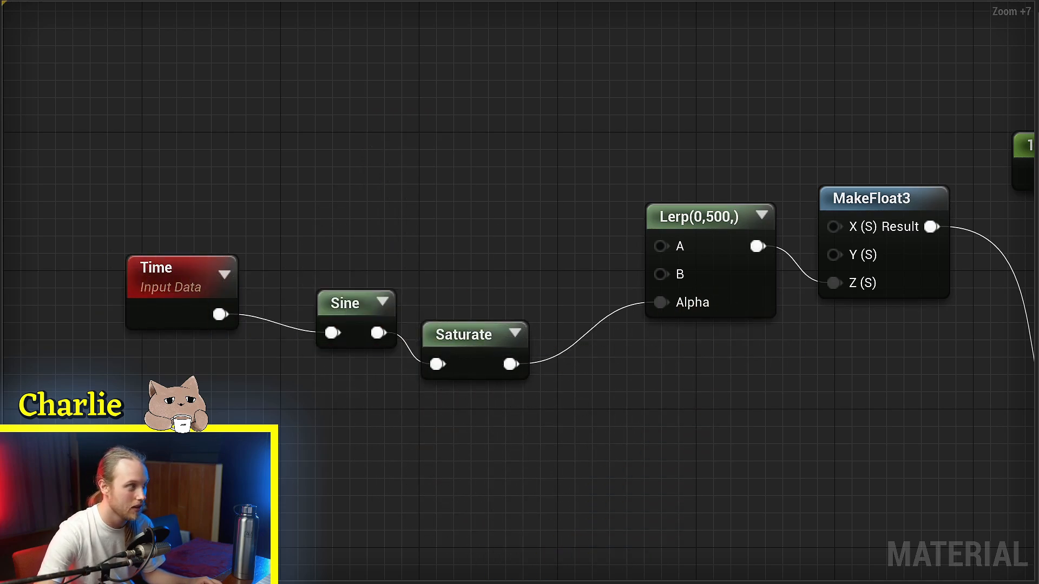
{"action": "key", "text": "ctrl+s"}
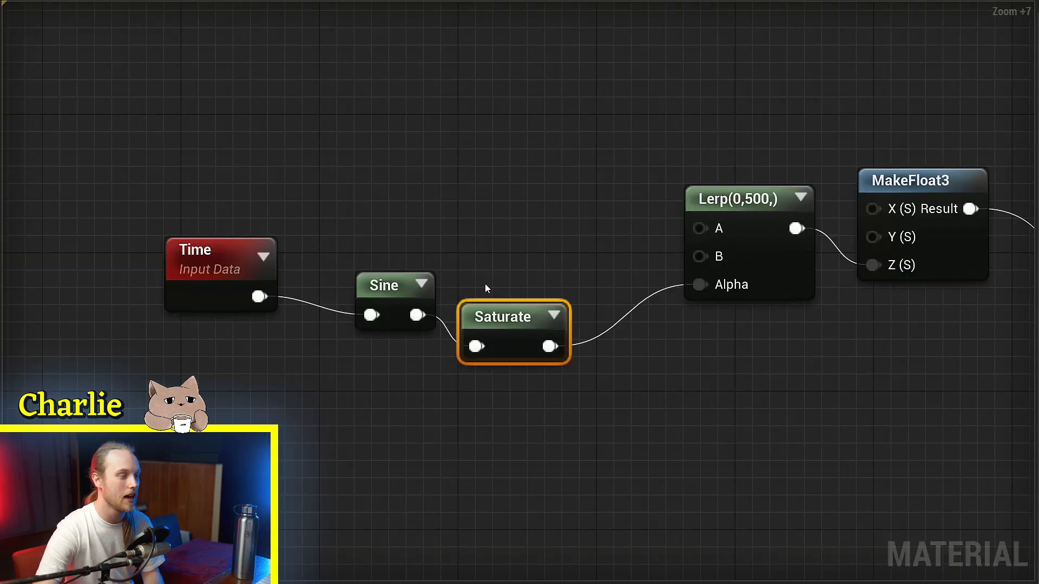
Step: Delete the Saturate and Sine nodes from the chain feeding the Lerp's Alpha
{"action": "right_click_drag", "start_coordinate": [485, 283], "coordinate": [554, 272]}
{"action": "key", "text": "Delete"}
{"action": "left_click", "coordinate": [494, 279]}
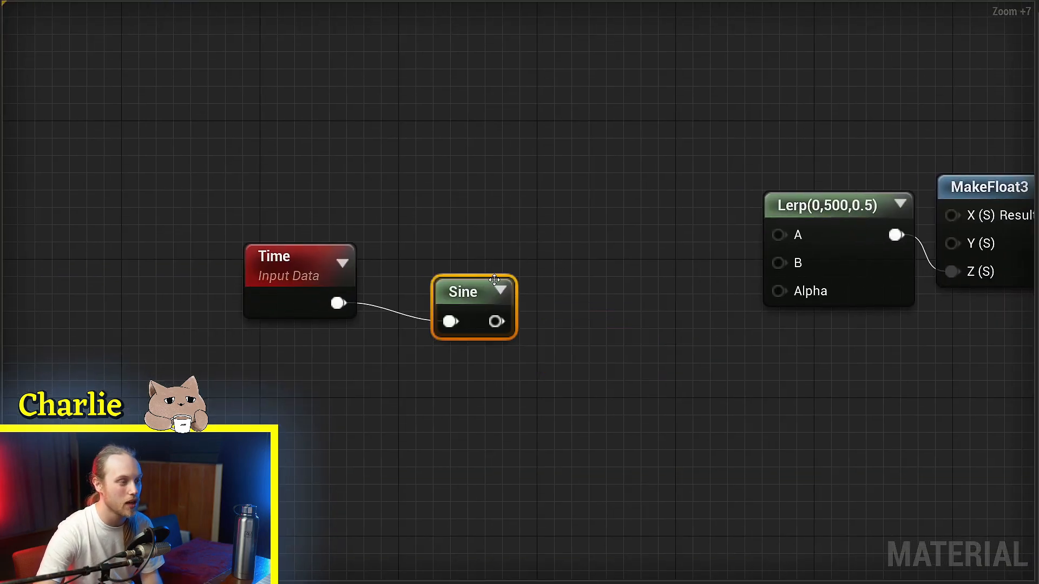
{"action": "left_click_drag", "start_coordinate": [465, 298], "coordinate": [503, 282]}
{"action": "left_click", "coordinate": [524, 216]}
{"action": "left_click", "coordinate": [502, 277]}
{"action": "key", "text": "Delete"}
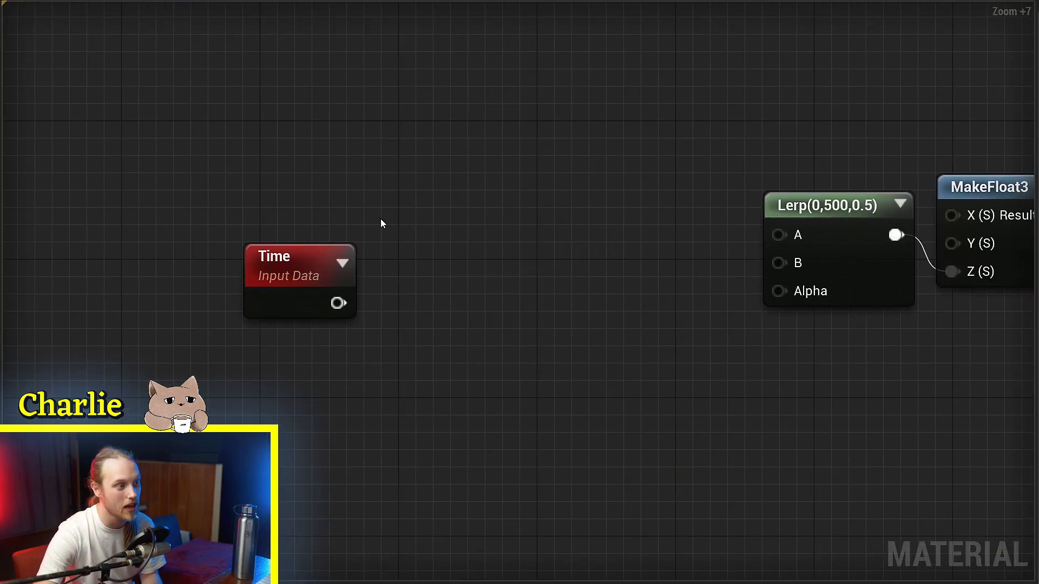
Step: Delete the Time node, leaving nothing to drive the Lerp's Alpha
{"action": "right_click_drag", "start_coordinate": [381, 223], "coordinate": [507, 185]}
{"action": "left_click_drag", "start_coordinate": [404, 255], "coordinate": [560, 284]}
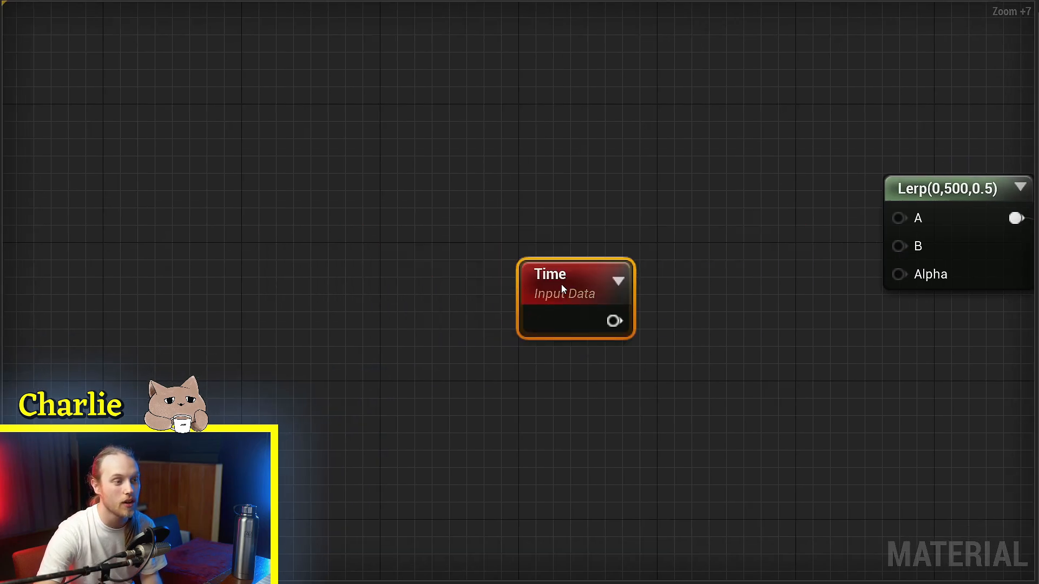
{"action": "scroll", "coordinate": [606, 284], "scroll_direction": "down", "scroll_amount": 4}
{"action": "right_click_drag", "start_coordinate": [611, 284], "coordinate": [374, 268]}
{"action": "left_click_drag", "start_coordinate": [374, 269], "coordinate": [413, 264]}
{"action": "key", "text": "Delete"}
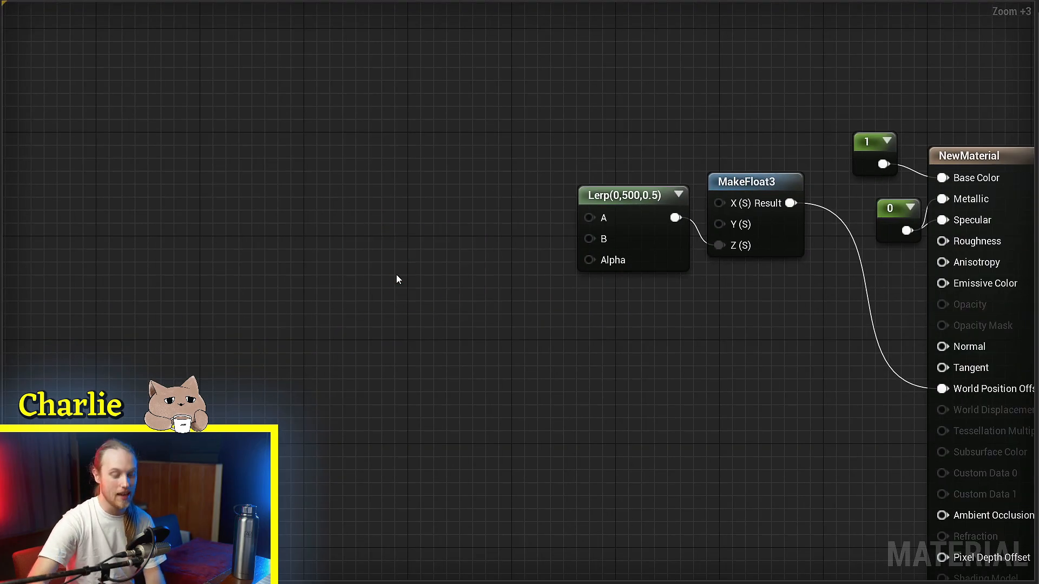